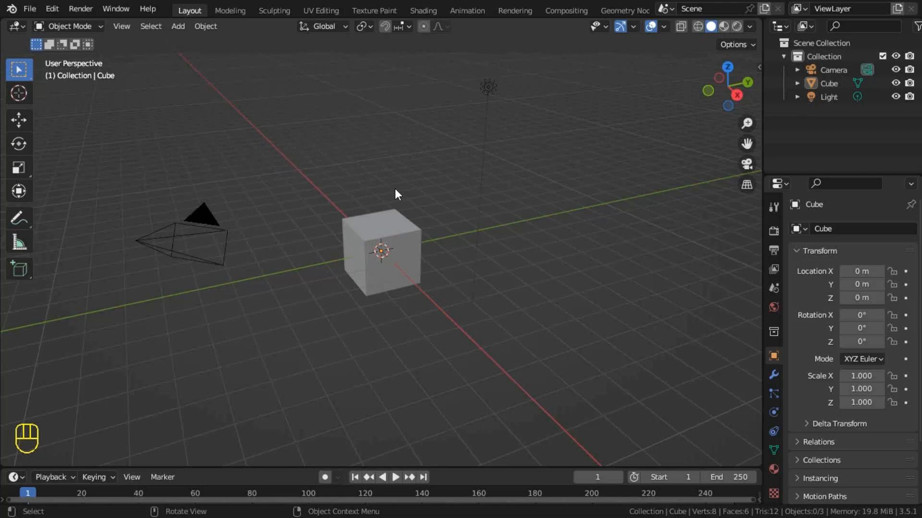
Delete all default objects from the scene: the camera, the cube and the light.
{"action": "key", "text": "a"}
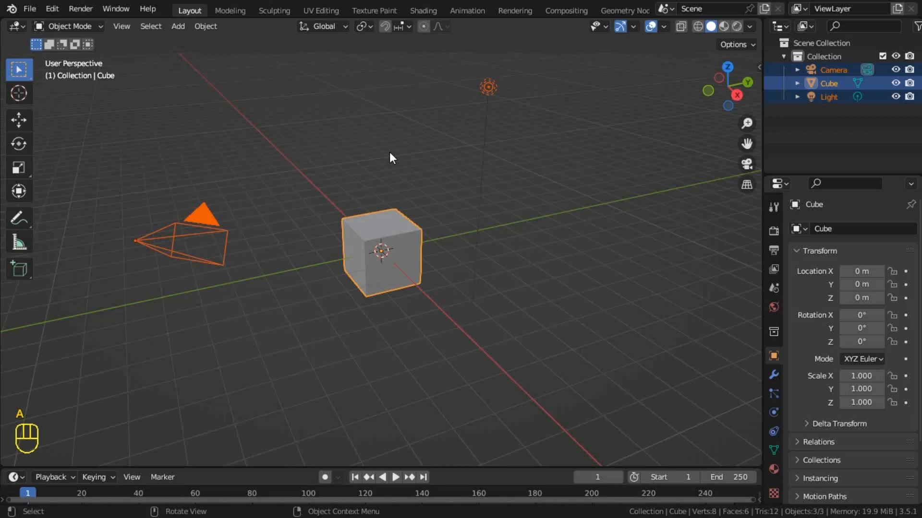
{"action": "key", "text": "x"}
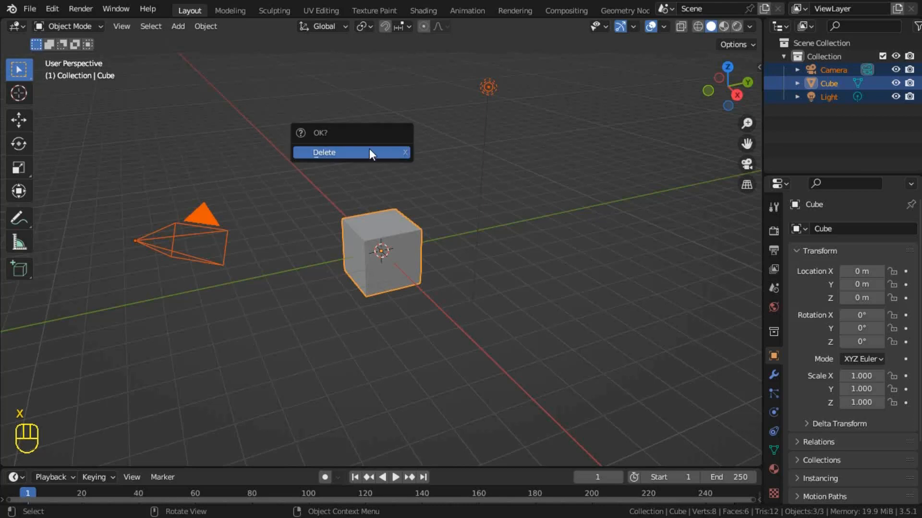
{"action": "left_click", "coordinate": [321, 150]}
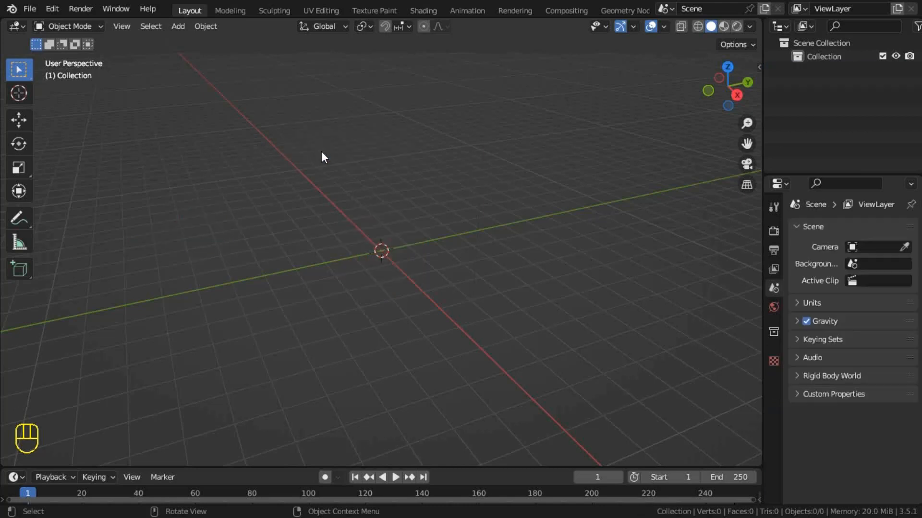
Add a cube mesh at the world origin and delete it again.
{"action": "scroll", "coordinate": [362, 258], "scroll_direction": "up", "scroll_amount": 3}
{"action": "scroll", "coordinate": [343, 259], "scroll_direction": "up", "scroll_amount": 2}
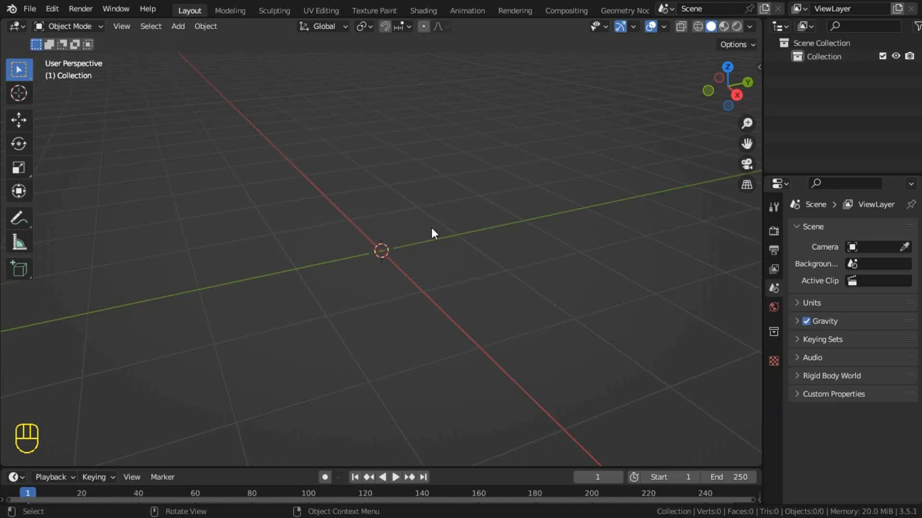
{"action": "left_click", "coordinate": [177, 25]}
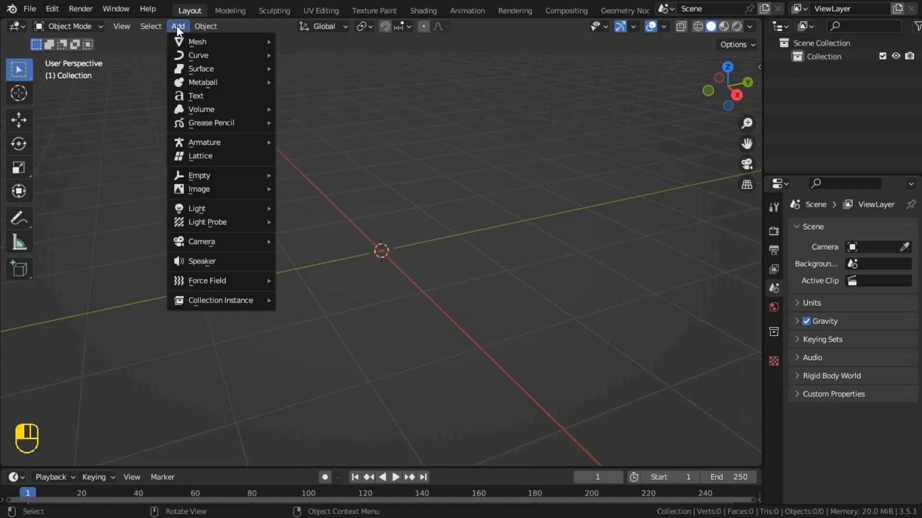
{"action": "mouse_move", "coordinate": [217, 46]}
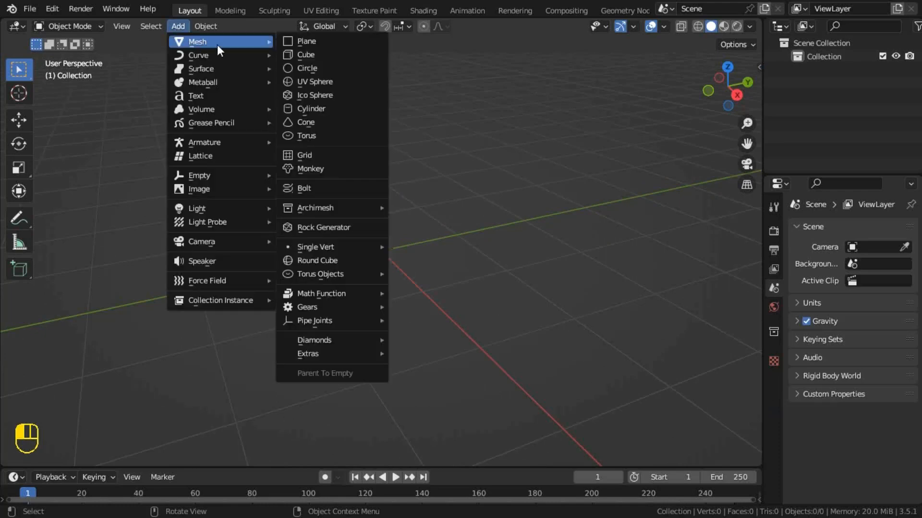
{"action": "left_click", "coordinate": [309, 57]}
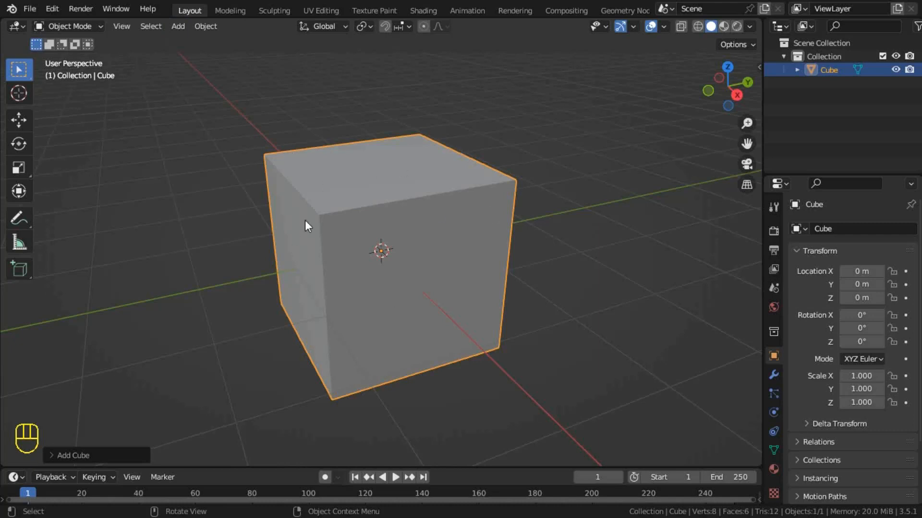
{"action": "key", "text": "x"}
{"action": "left_click", "coordinate": [411, 217]}
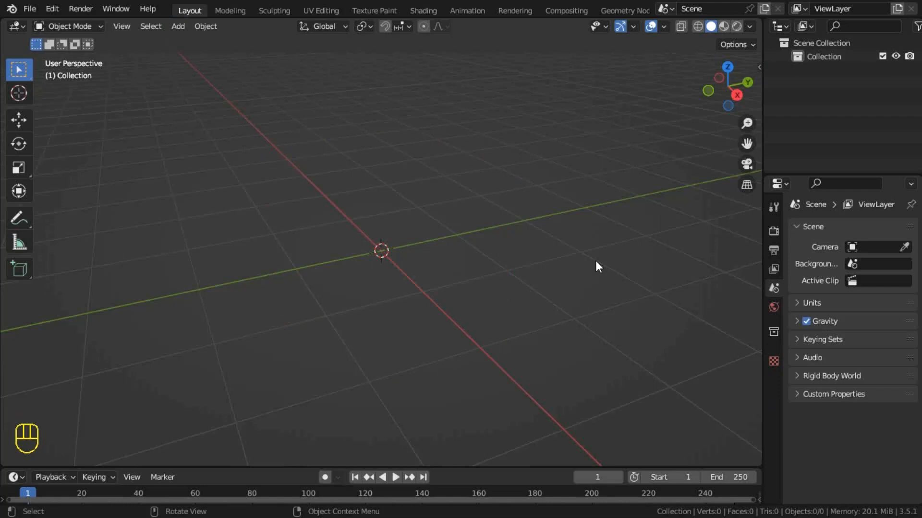
Place the 3D cursor at about X -1.25, Y -2.21, Z 0.50 m and add a monkey mesh there.
{"action": "left_click", "coordinate": [20, 94]}
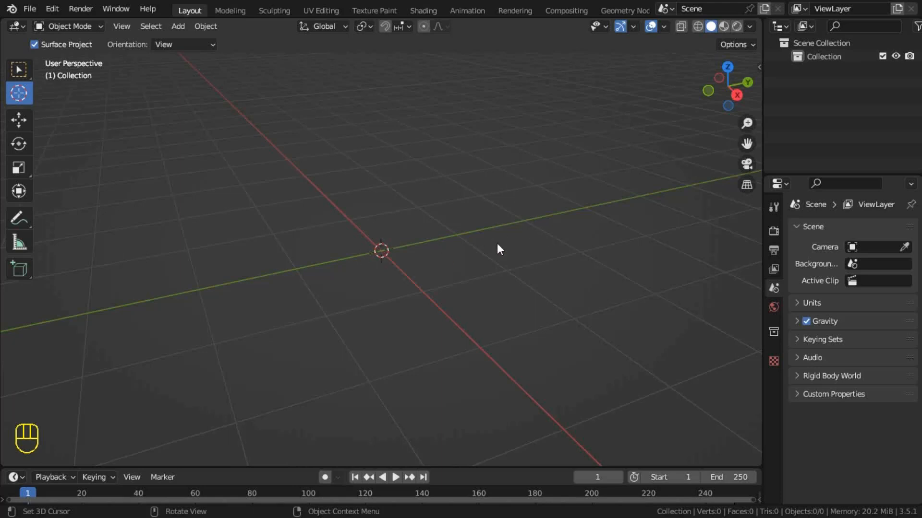
{"action": "left_click", "coordinate": [574, 193]}
{"action": "left_click", "coordinate": [158, 206]}
{"action": "left_click", "coordinate": [179, 26]}
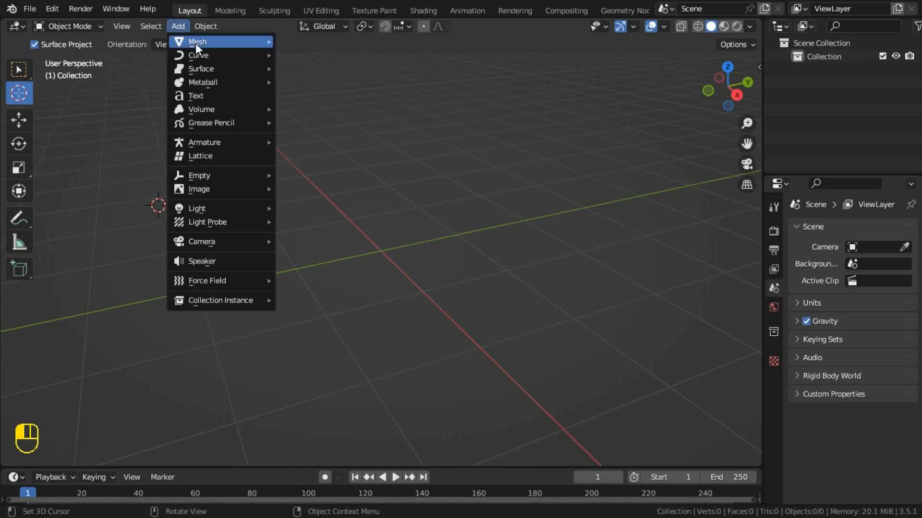
{"action": "mouse_move", "coordinate": [213, 39]}
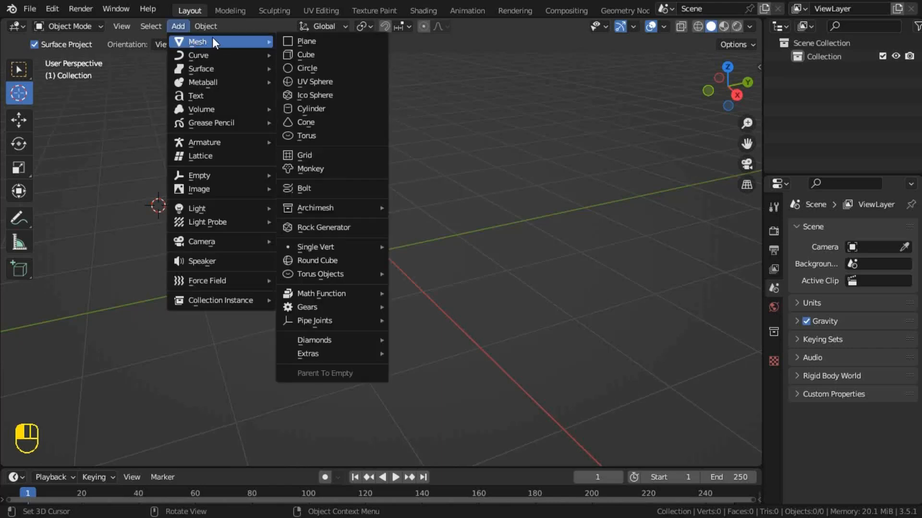
{"action": "left_click", "coordinate": [322, 169]}
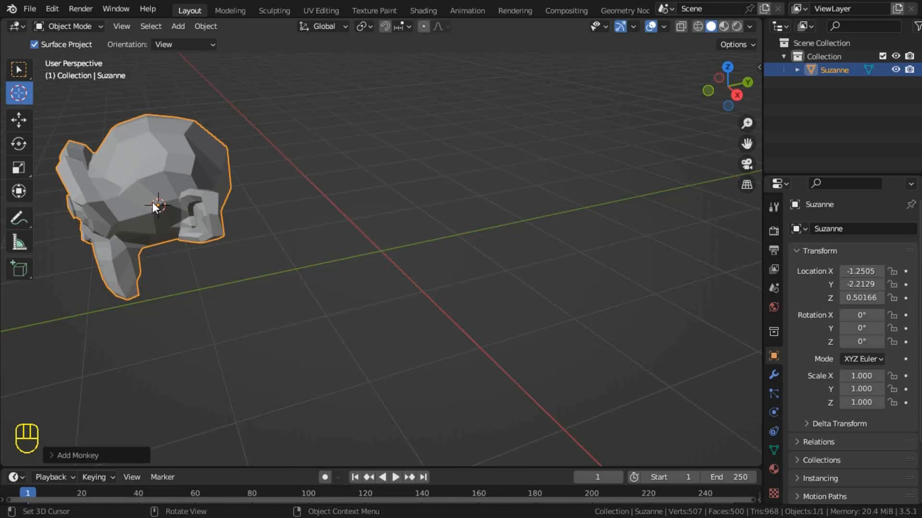
Return to the selection tool and delete the monkey mesh.
{"action": "left_click", "coordinate": [18, 72]}
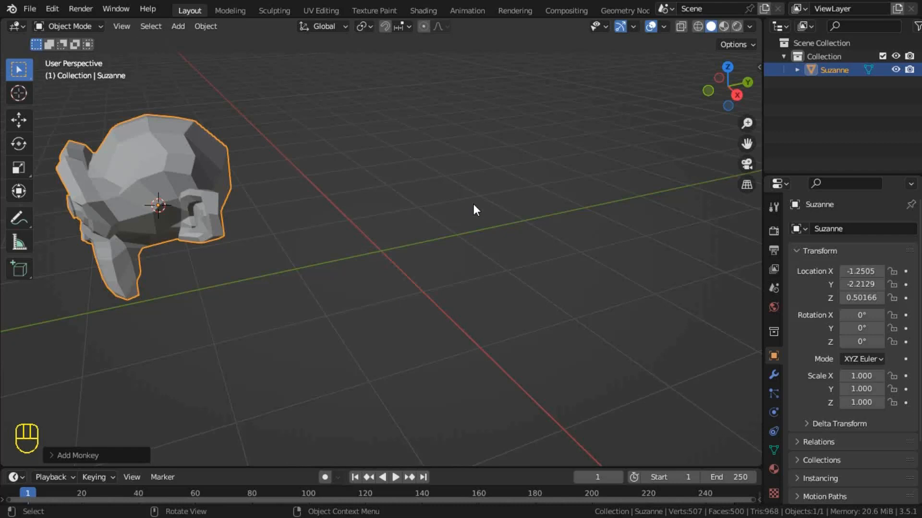
{"action": "scroll", "coordinate": [473, 203], "scroll_direction": "down", "scroll_amount": 1}
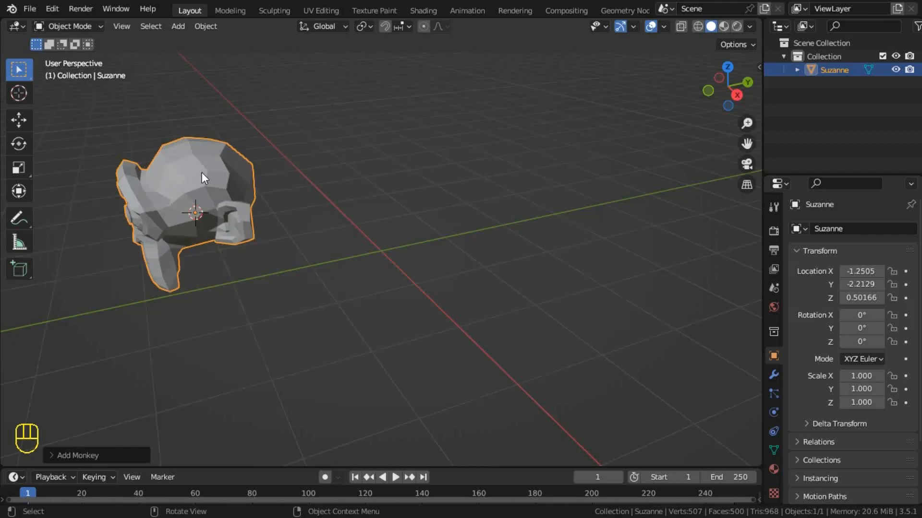
{"action": "key", "text": "x"}
{"action": "left_click", "coordinate": [167, 174]}
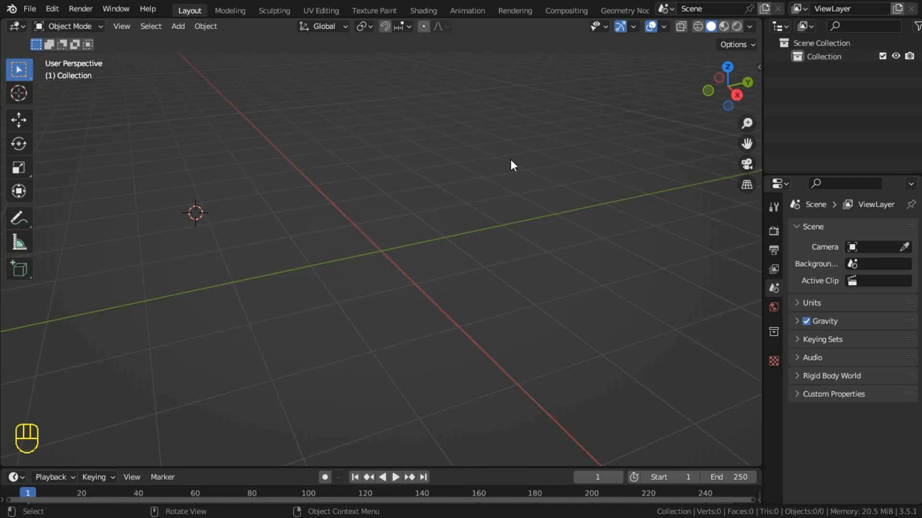
Place the 3D cursor beyond the green axis, move it to the near side, and reset it to the world origin.
{"action": "key", "text": "shift"}
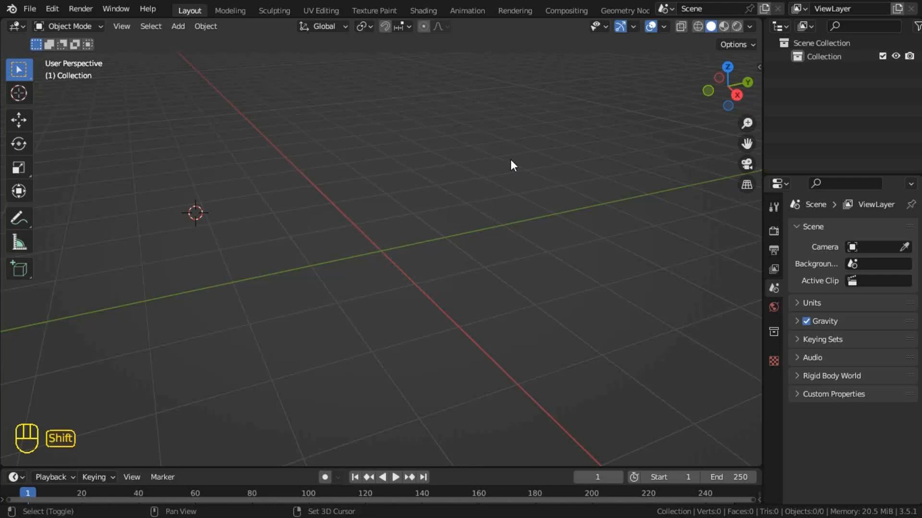
{"action": "right_click", "coordinate": [511, 159], "text": "shift"}
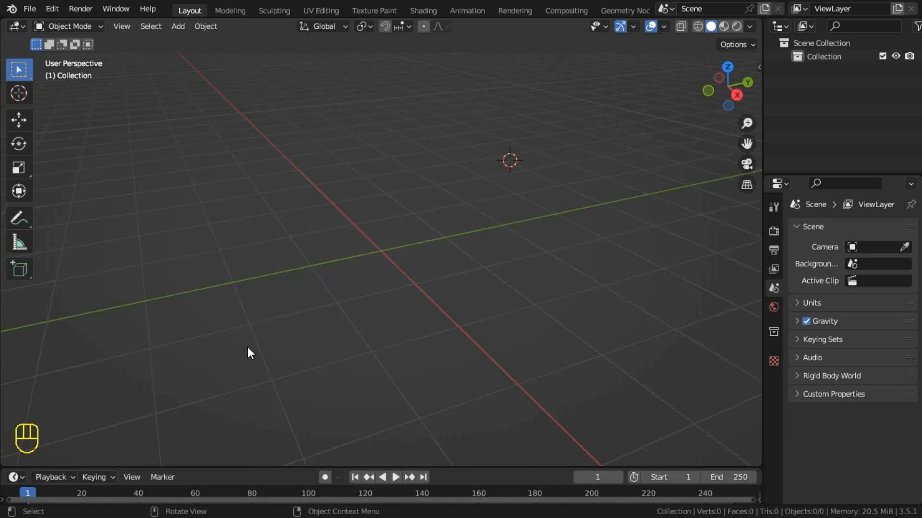
{"action": "key", "text": "shift"}
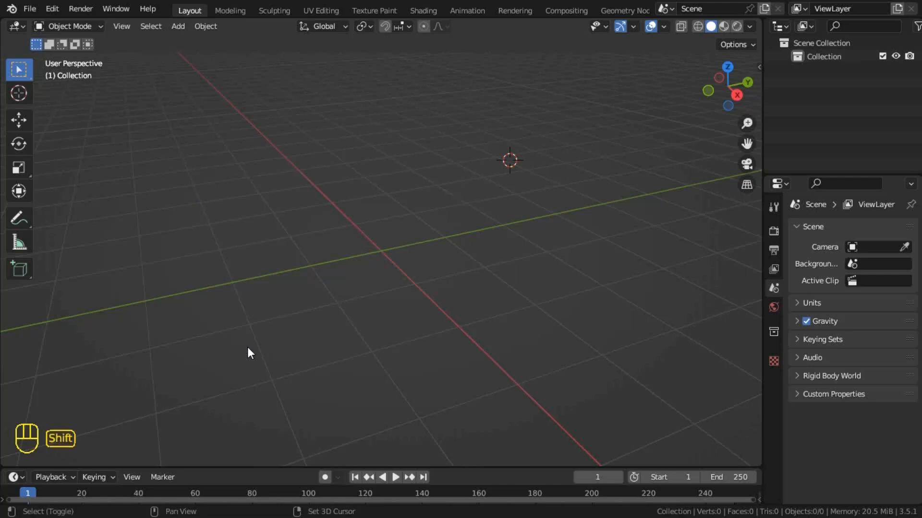
{"action": "right_click", "coordinate": [247, 348], "text": "shift"}
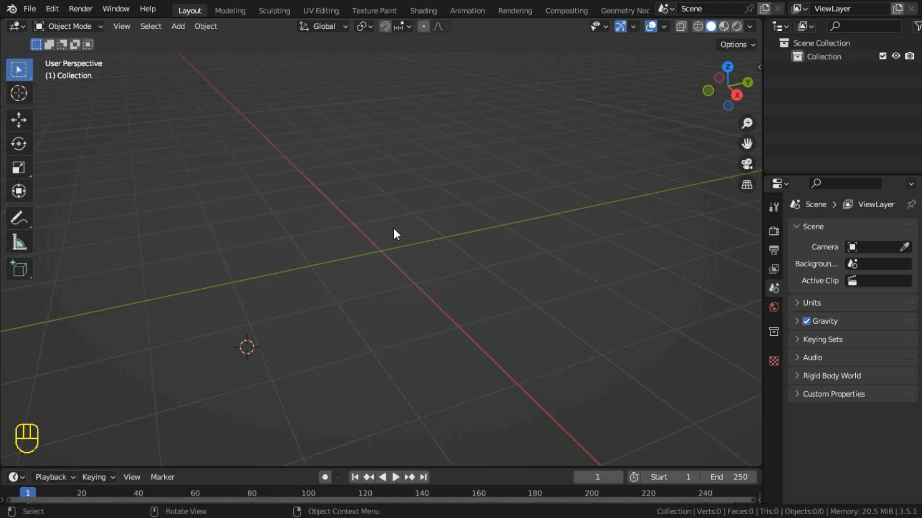
{"action": "key", "text": "shift"}
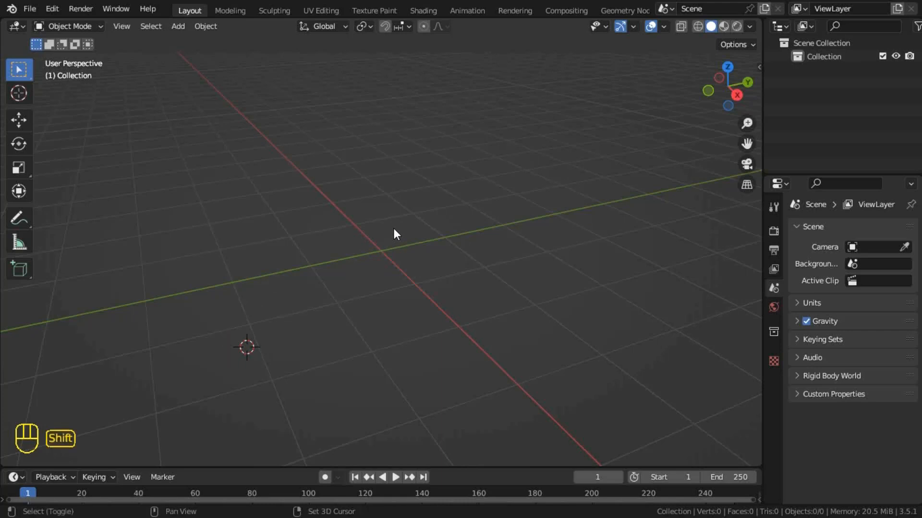
{"action": "key", "text": "shift+c"}
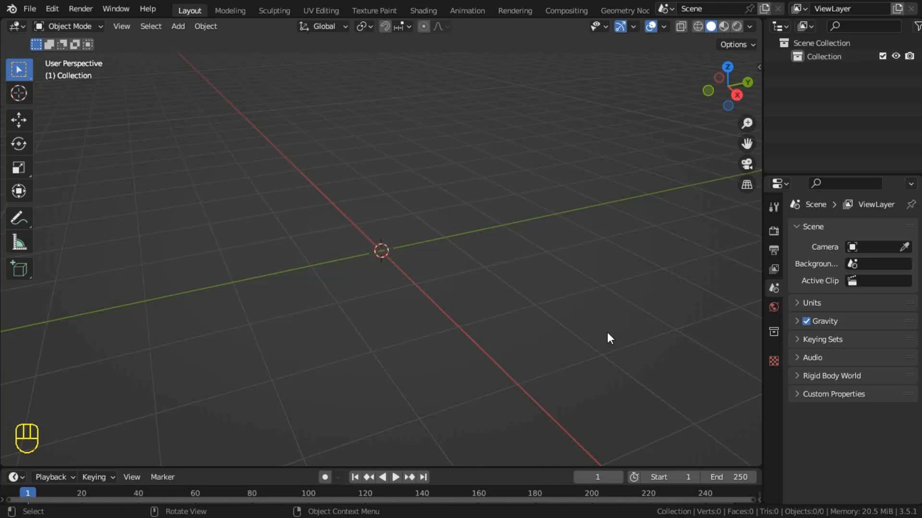
Move the 3D cursor away from the origin once more and return it to the world origin.
{"action": "key", "text": "shift"}
{"action": "right_click", "coordinate": [612, 311], "text": "shift"}
{"action": "key", "text": "shift+c"}
Add a monkey mesh at the world origin.
{"action": "left_click", "coordinate": [180, 25]}
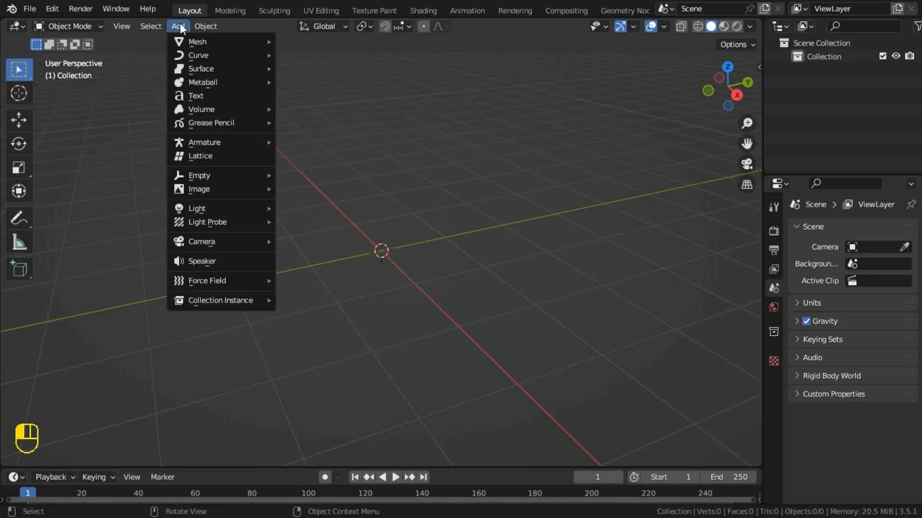
{"action": "mouse_move", "coordinate": [200, 42]}
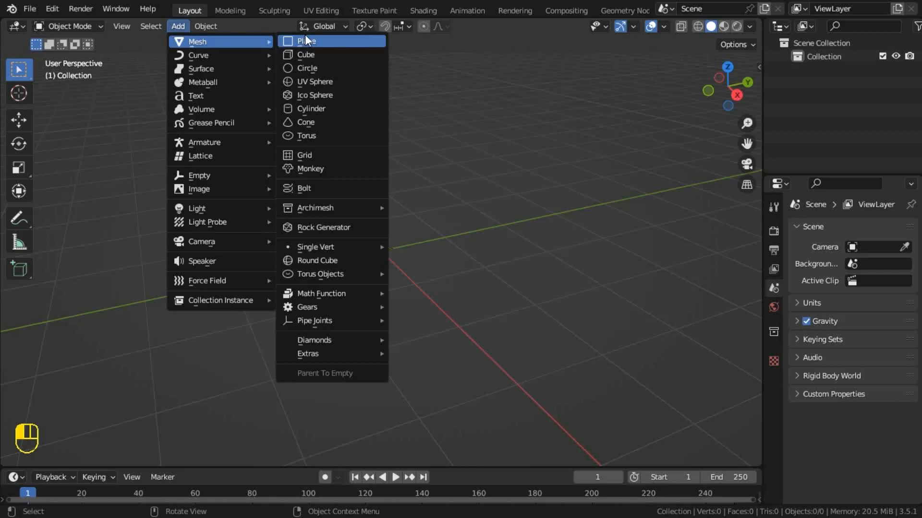
{"action": "left_click", "coordinate": [312, 167]}
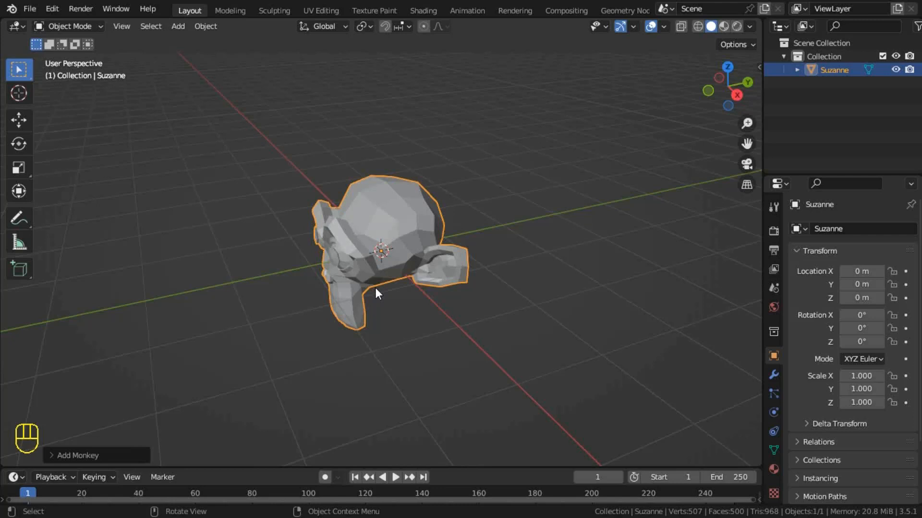
Examine the monkey head in the front, right and top orthographic views, going through the three views twice.
{"action": "key", "text": "KP_1"}
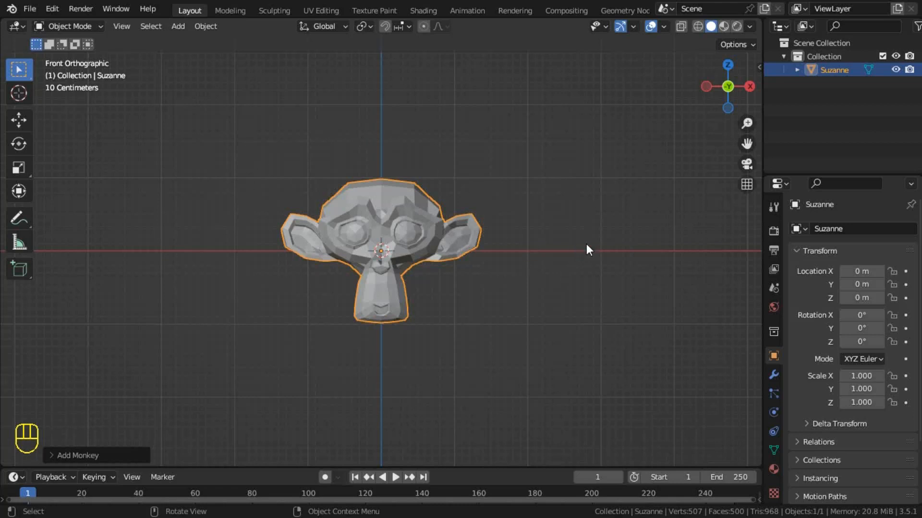
{"action": "key", "text": "KP_3"}
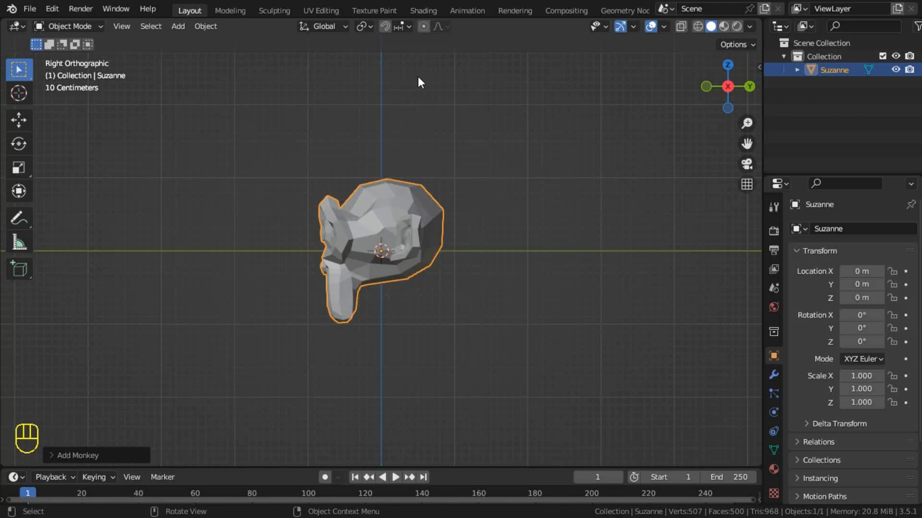
{"action": "key", "text": "KP_7"}
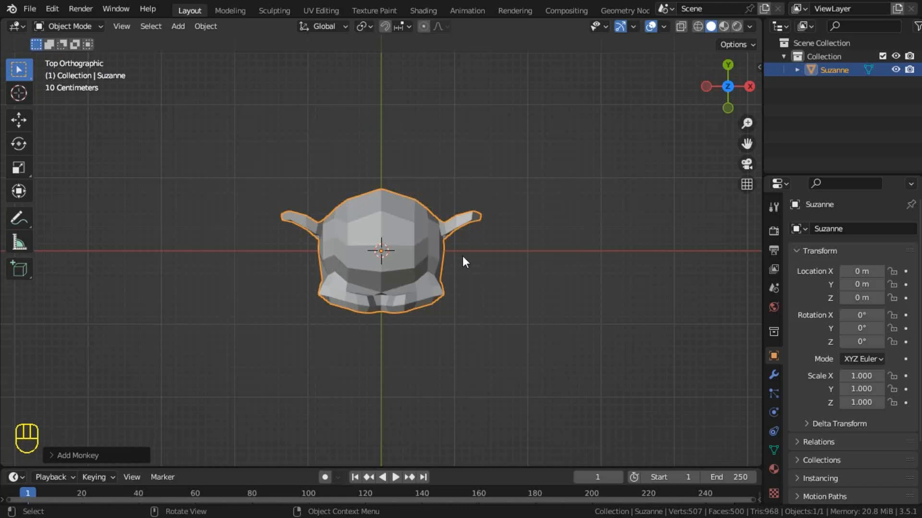
{"action": "key", "text": "KP_1"}
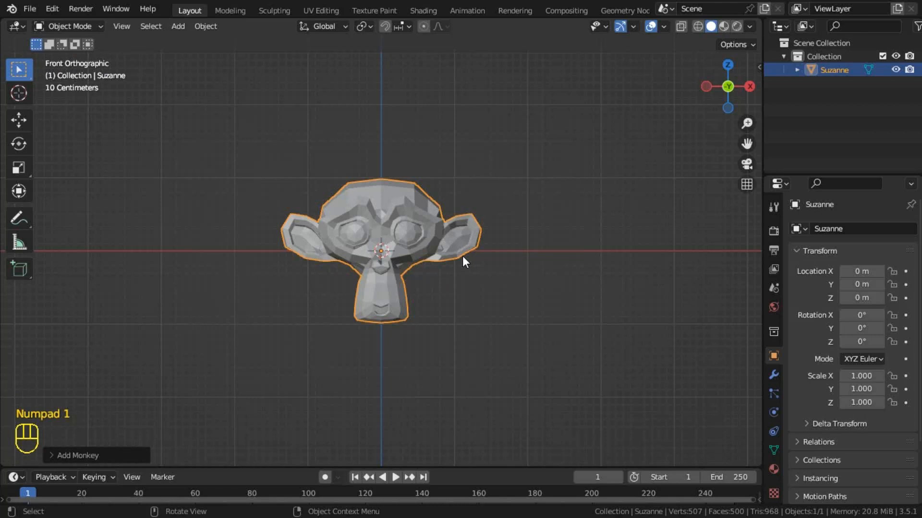
{"action": "key", "text": "KP_3"}
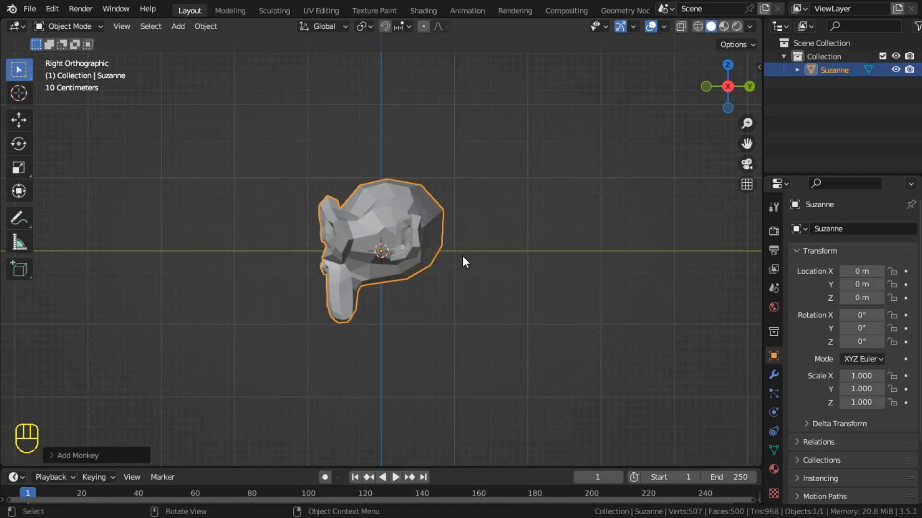
{"action": "key", "text": "KP_7"}
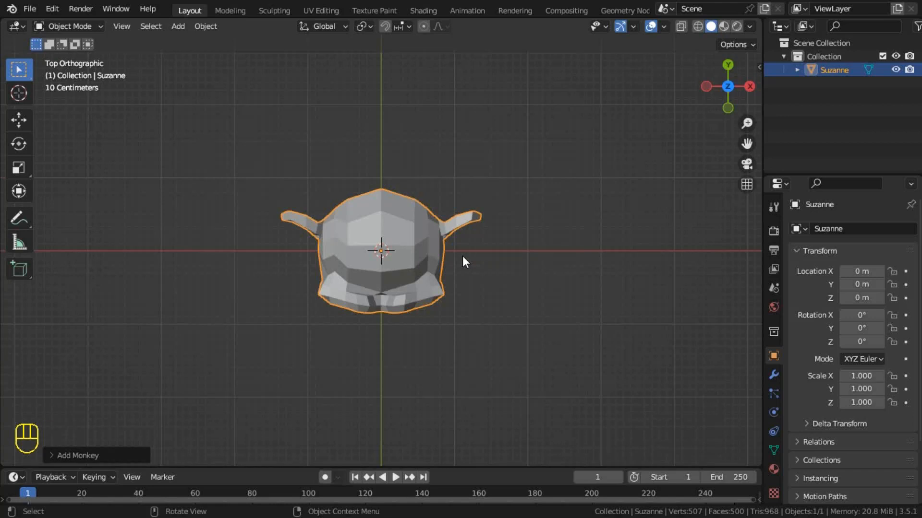
Examine the monkey head in the front, back, right, left, top and bottom orthographic views.
{"action": "key", "text": "KP_1"}
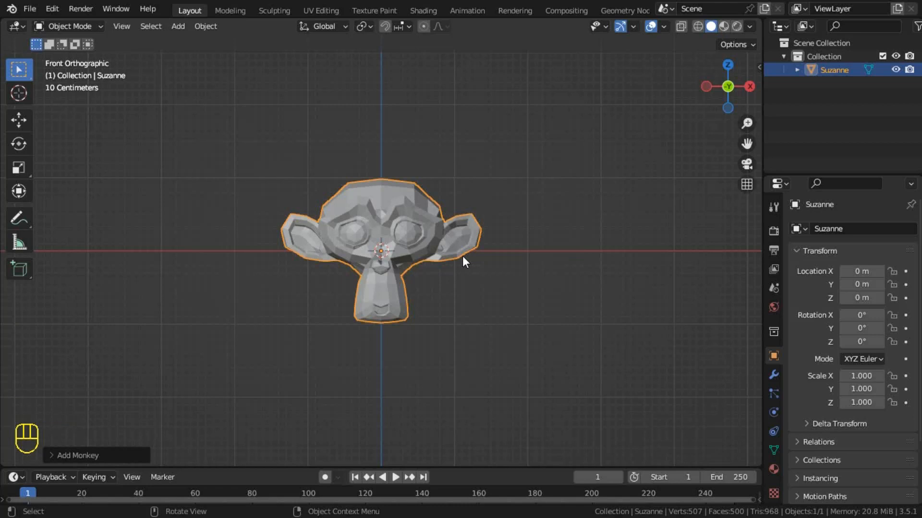
{"action": "key", "text": "ctrl+KP_1"}
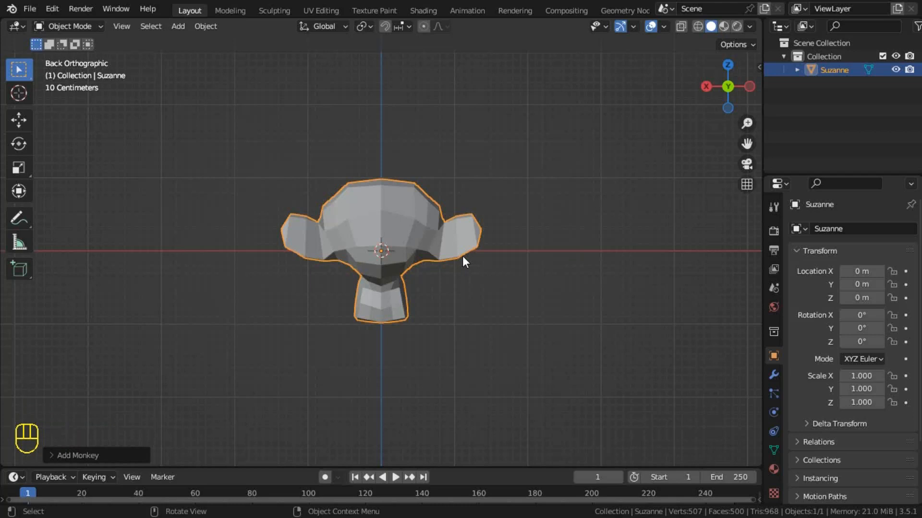
{"action": "key", "text": "KP_3"}
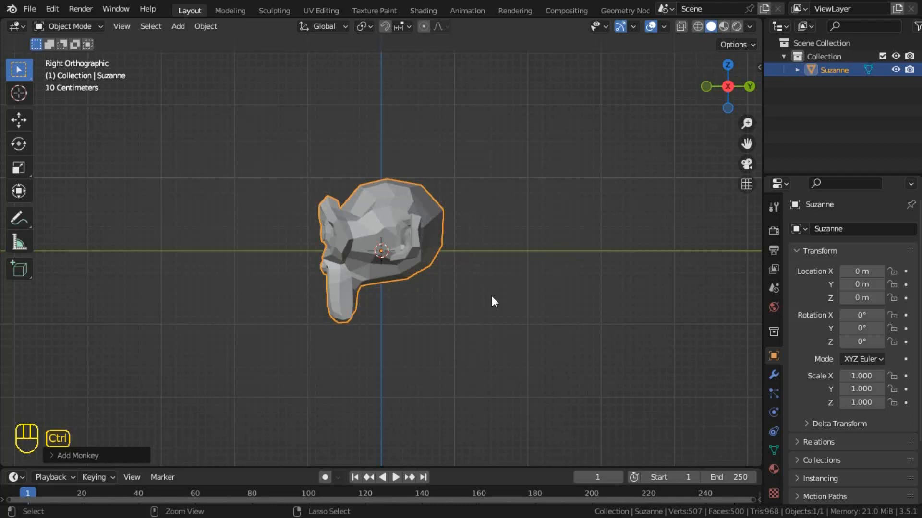
{"action": "key", "text": "ctrl+KP_3"}
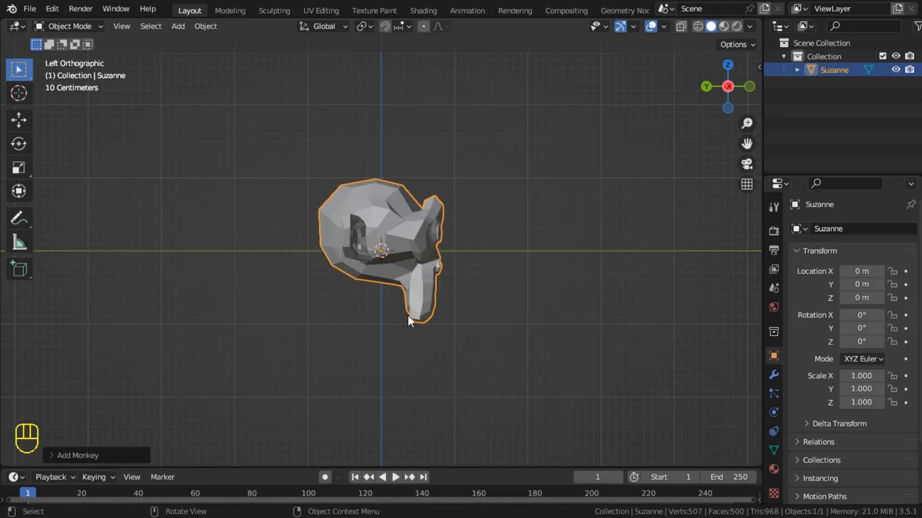
{"action": "key", "text": "KP_7"}
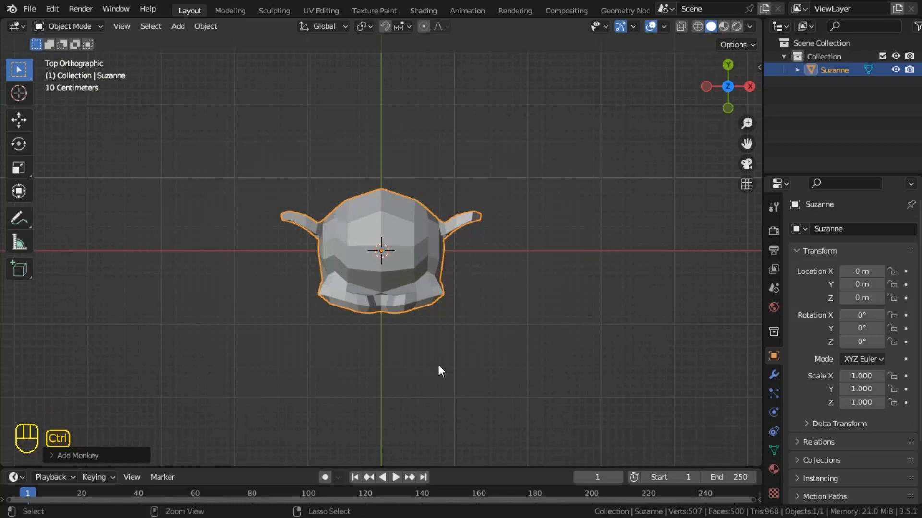
{"action": "key", "text": "ctrl+KP_7"}
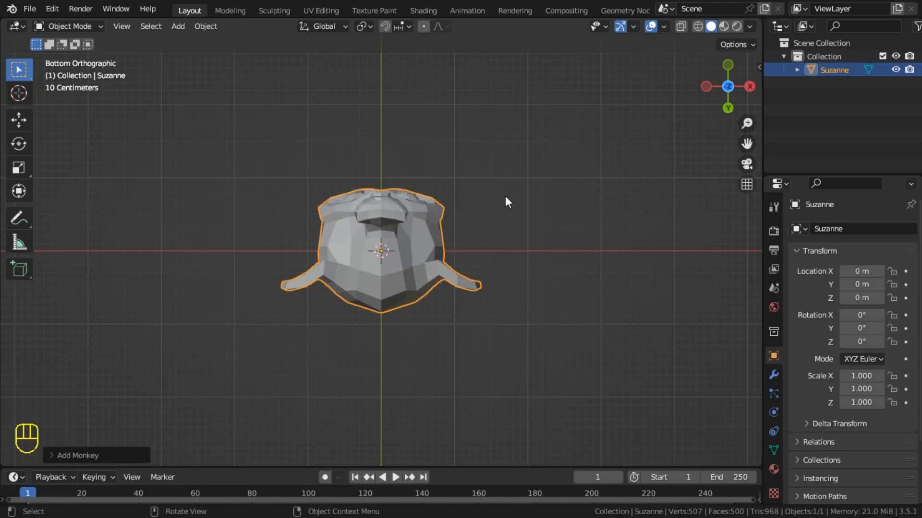
Orbit to an angled view of the monkey head and compare orthographic with perspective projection, ending in perspective.
{"action": "middle_click_drag", "start_coordinate": [505, 196], "coordinate": [431, 395]}
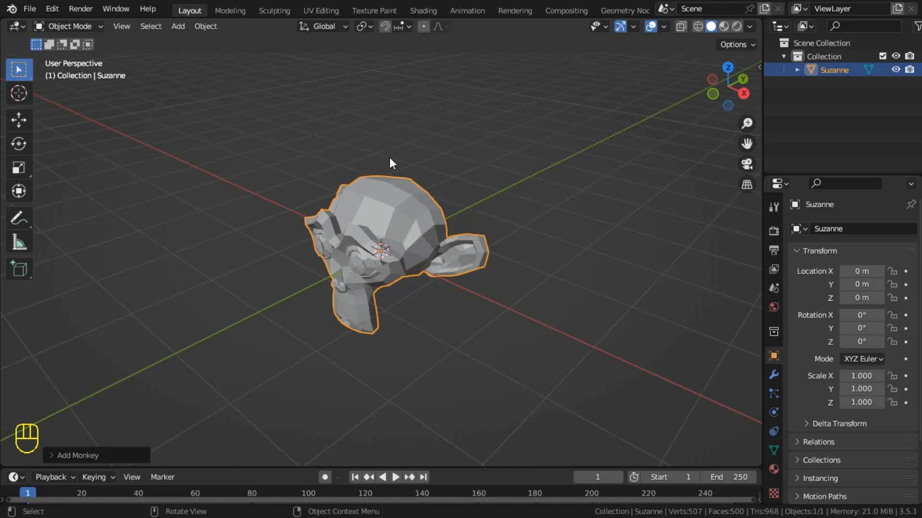
{"action": "key", "text": "KP_5"}
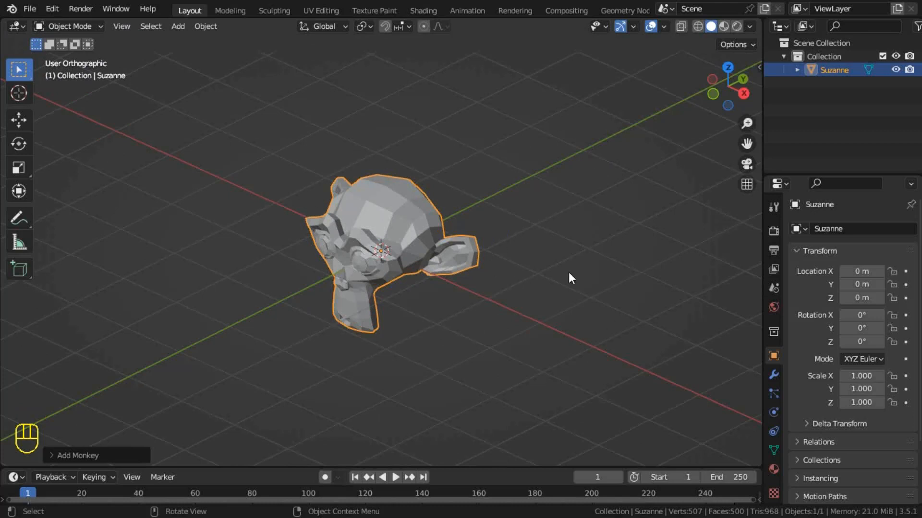
{"action": "key", "text": "KP_5"}
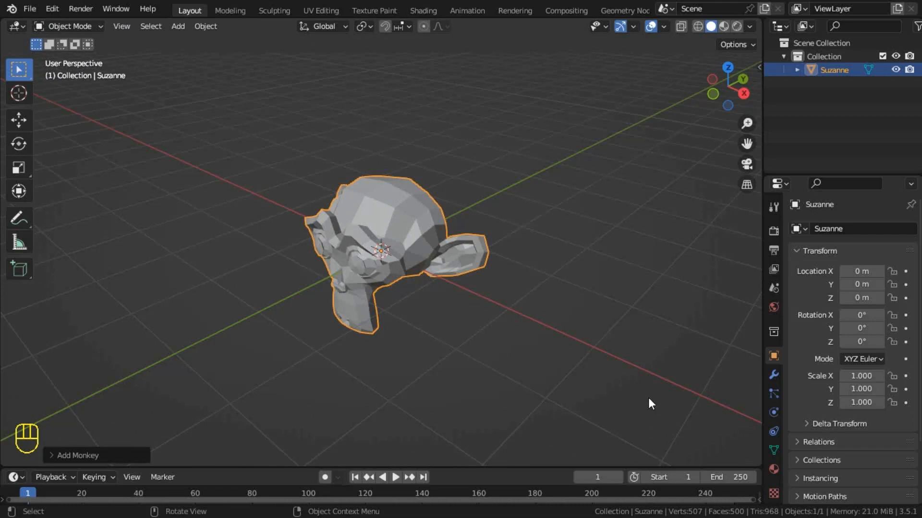
{"action": "key", "text": "KP_5"}
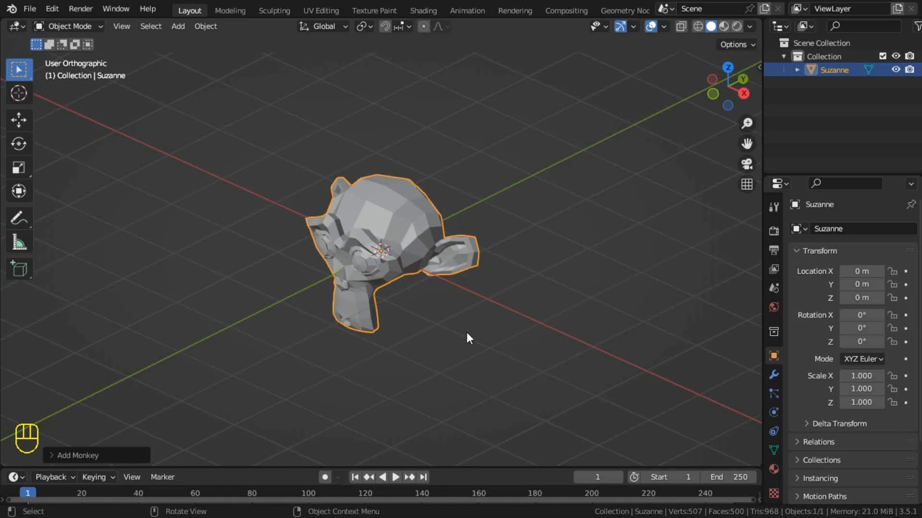
{"action": "key", "text": "KP_5"}
{"action": "middle_click_drag", "start_coordinate": [334, 334], "coordinate": [511, 321]}
{"action": "middle_click_drag", "start_coordinate": [513, 326], "coordinate": [240, 347]}
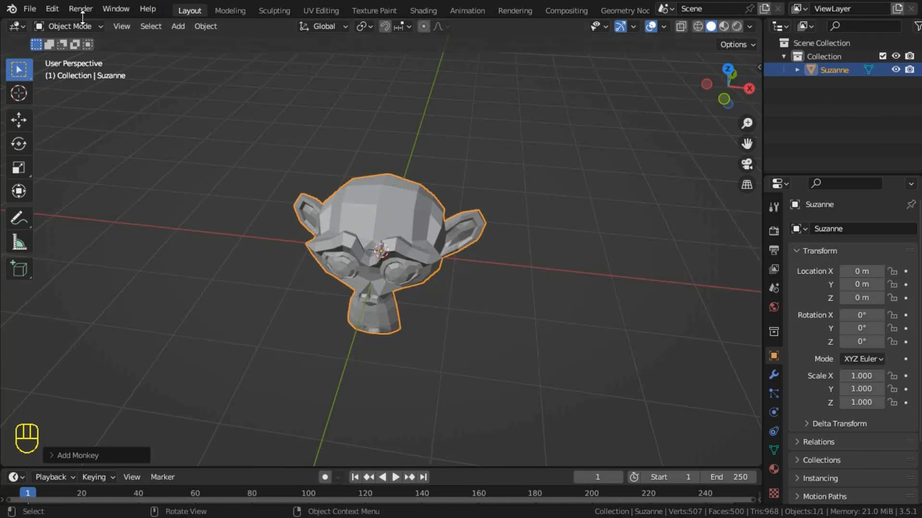
Start a new file with the default scene, discarding the unsaved changes.
{"action": "left_click", "coordinate": [28, 7]}
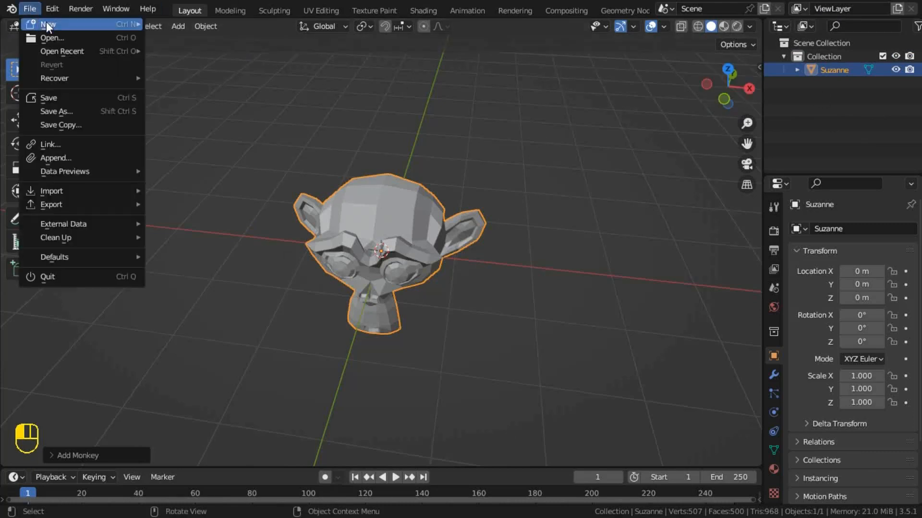
{"action": "mouse_move", "coordinate": [66, 22]}
{"action": "left_click", "coordinate": [219, 23]}
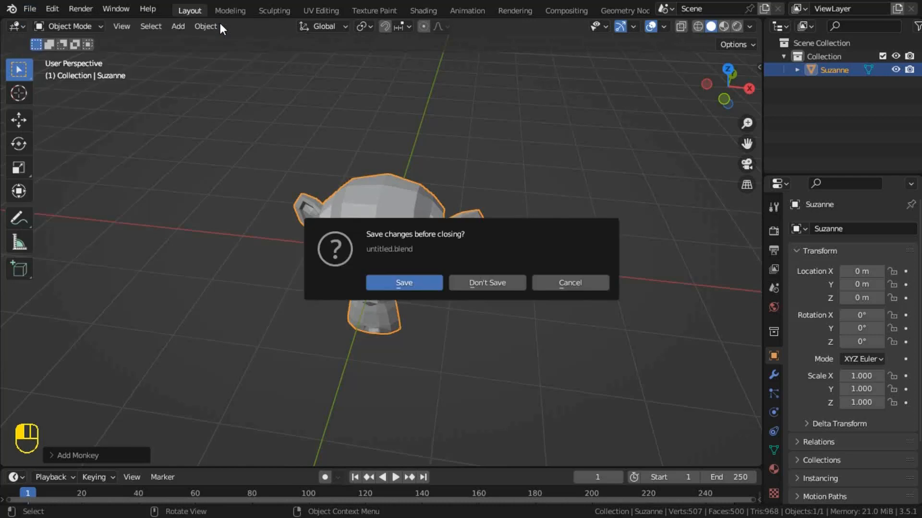
{"action": "left_click", "coordinate": [488, 282]}
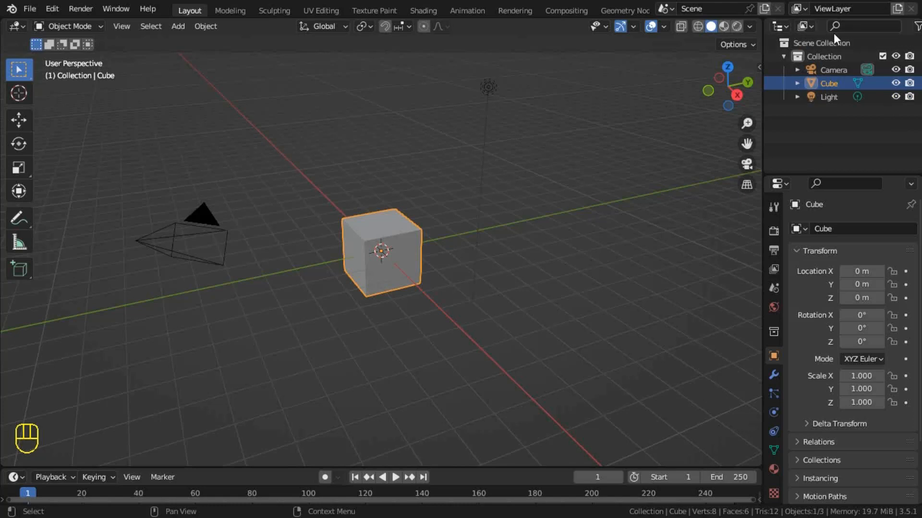
Look through the available editor types and keep the main area as the 3D Viewport.
{"action": "left_click", "coordinate": [780, 26]}
{"action": "left_click", "coordinate": [20, 27]}
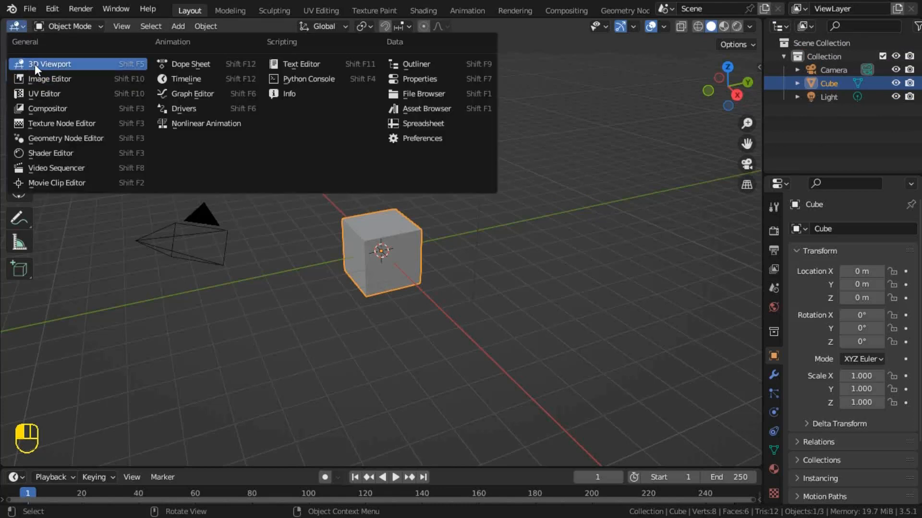
{"action": "left_click", "coordinate": [65, 64]}
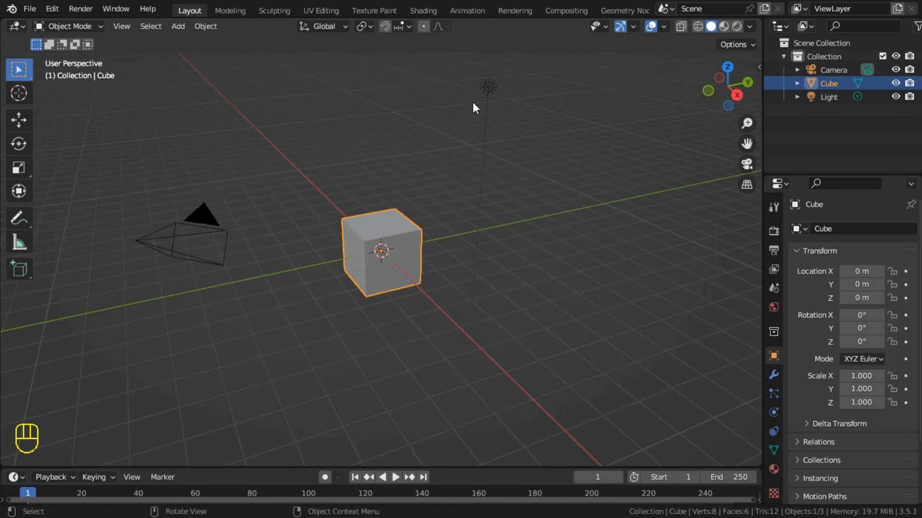
Select the light, cube and camera in turn, from both the viewport and the object list, to compare their highlighting.
{"action": "left_click", "coordinate": [489, 87]}
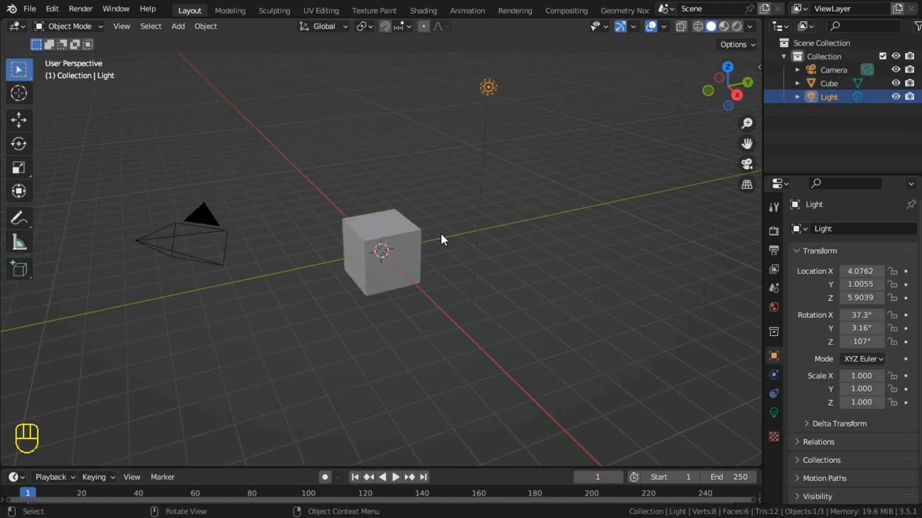
{"action": "left_click", "coordinate": [381, 245]}
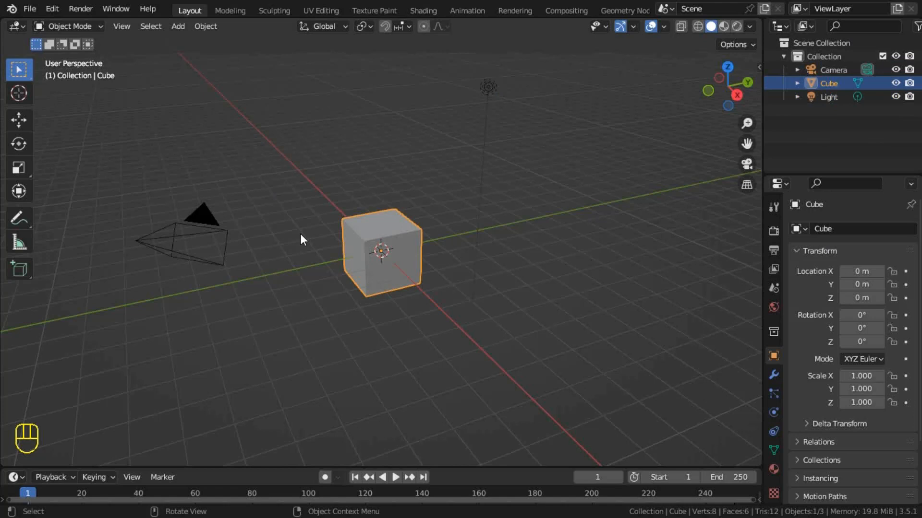
{"action": "left_click", "coordinate": [186, 226]}
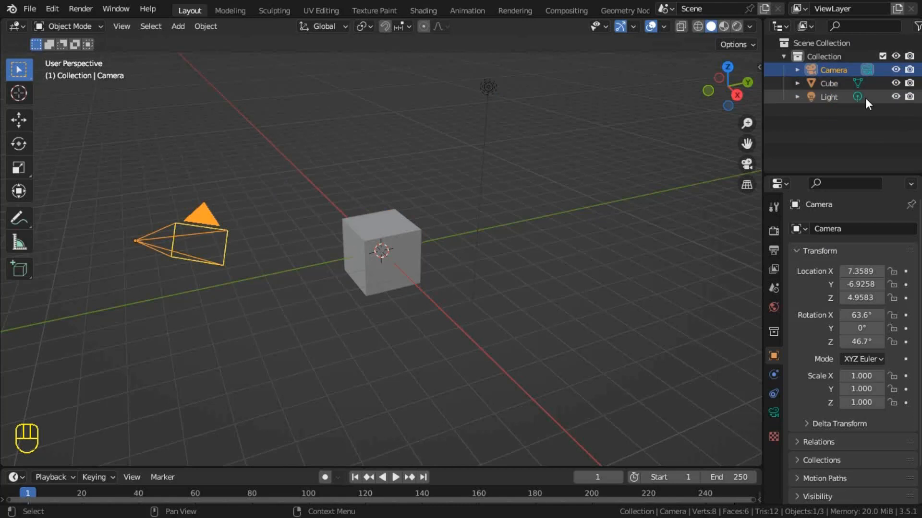
{"action": "left_click", "coordinate": [823, 99]}
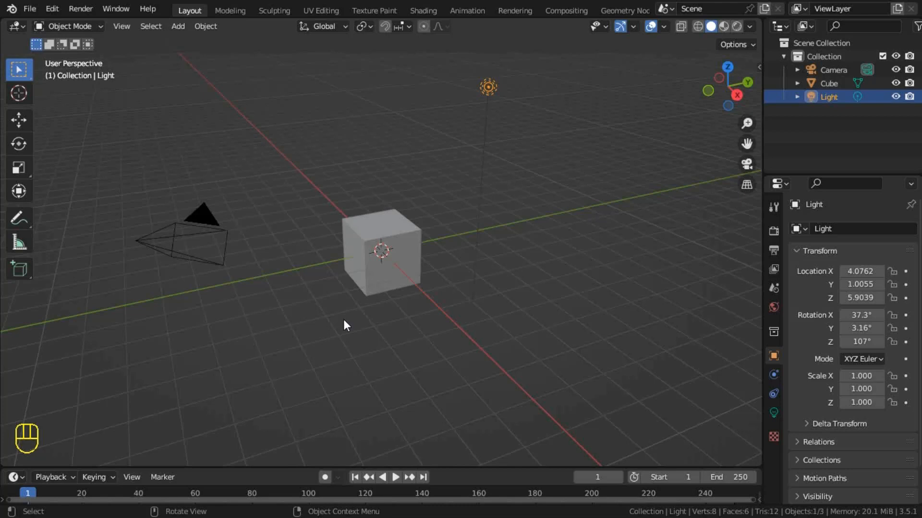
{"action": "left_click", "coordinate": [828, 71]}
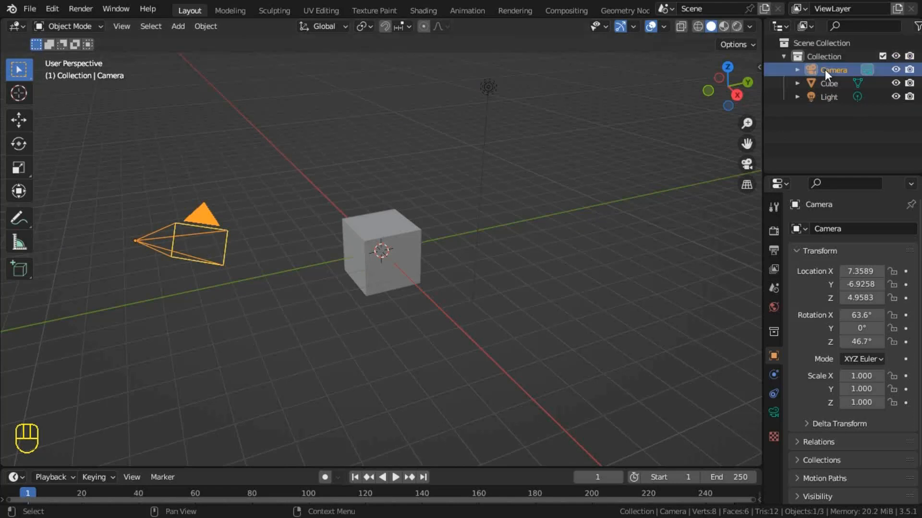
{"action": "left_click", "coordinate": [483, 87]}
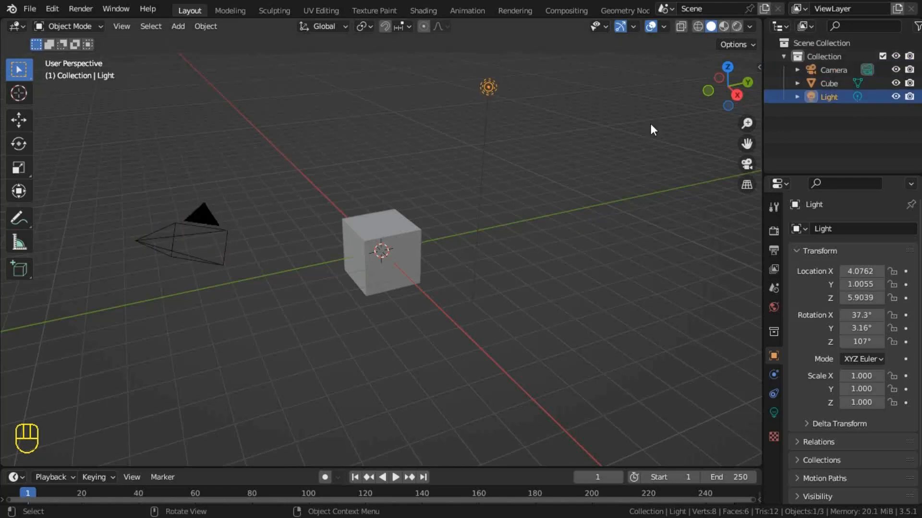
Rename the cube as "table".
{"action": "left_click", "coordinate": [362, 230]}
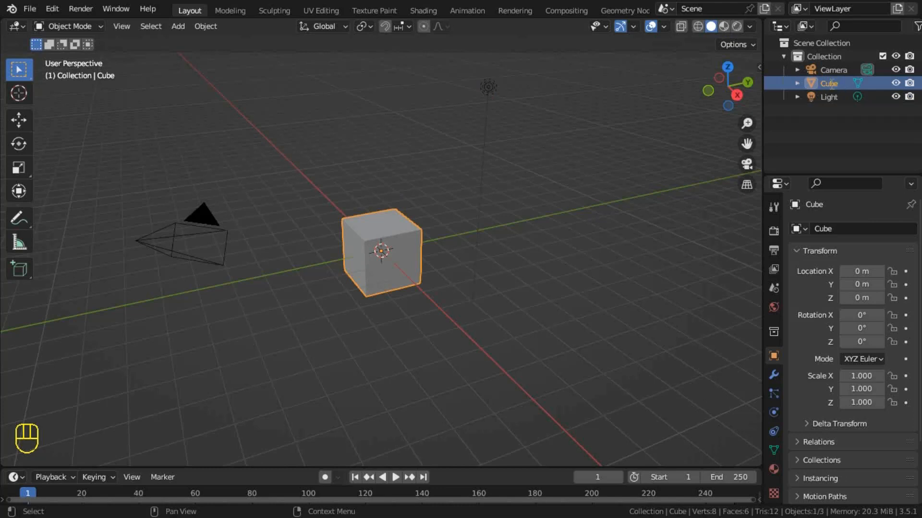
{"action": "key", "text": "F2"}
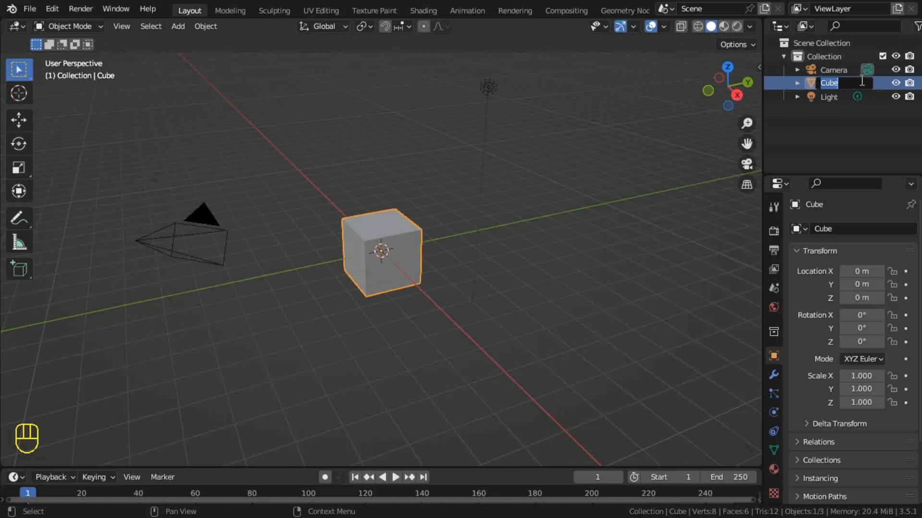
{"action": "key", "text": "BackSpace"}
{"action": "type", "text": "table"}
{"action": "key", "text": "Return"}
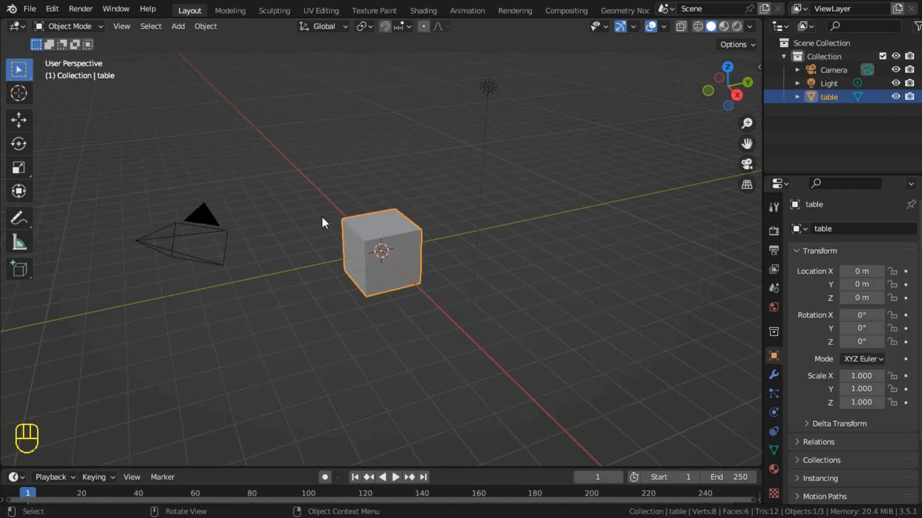
Rename the light as "sun light".
{"action": "left_click", "coordinate": [487, 88]}
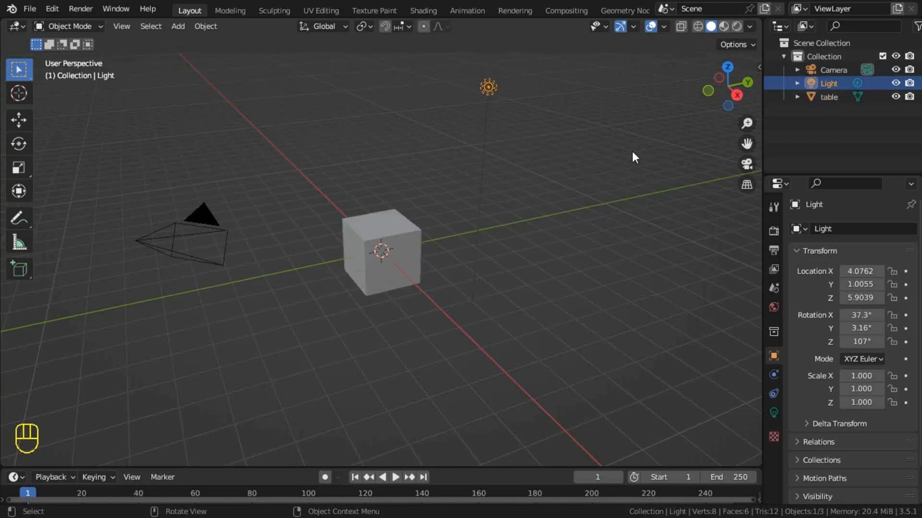
{"action": "key", "text": "F2"}
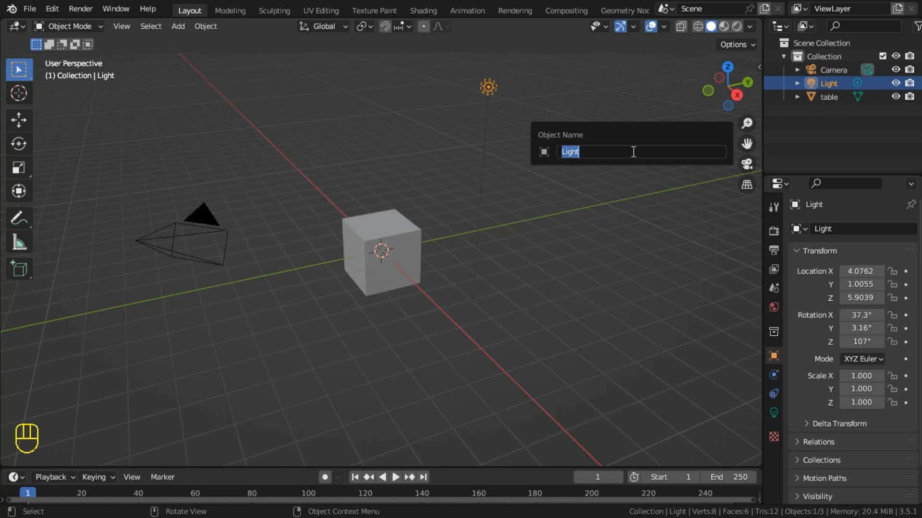
{"action": "type", "text": "sun light"}
{"action": "key", "text": "Return"}
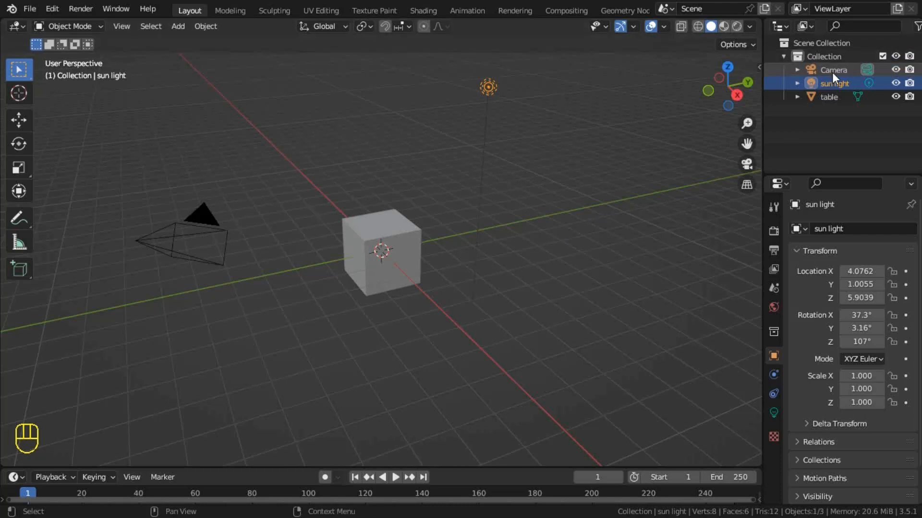
Rename the camera as "dslr".
{"action": "left_click", "coordinate": [196, 235]}
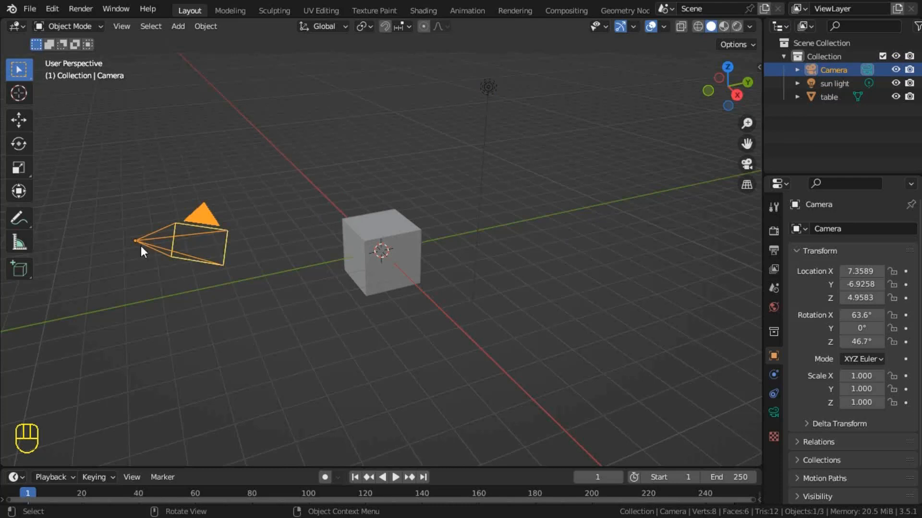
{"action": "double_click", "coordinate": [833, 68]}
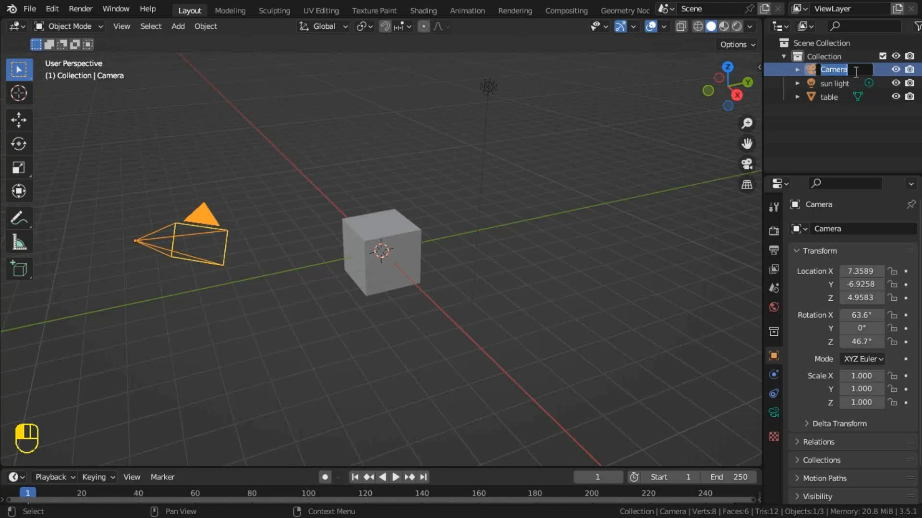
{"action": "type", "text": "dslr"}
{"action": "key", "text": "Return"}
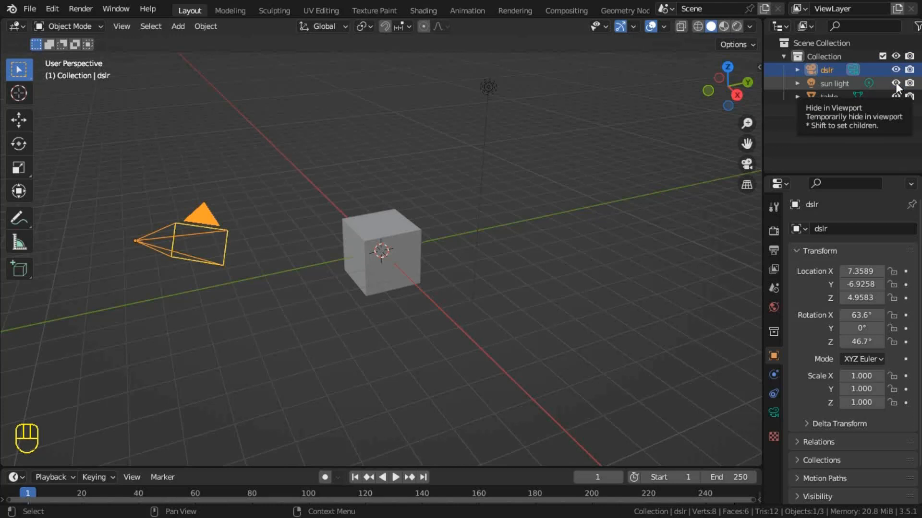
Hide the dslr camera and the table object in the viewport.
{"action": "left_click", "coordinate": [603, 25]}
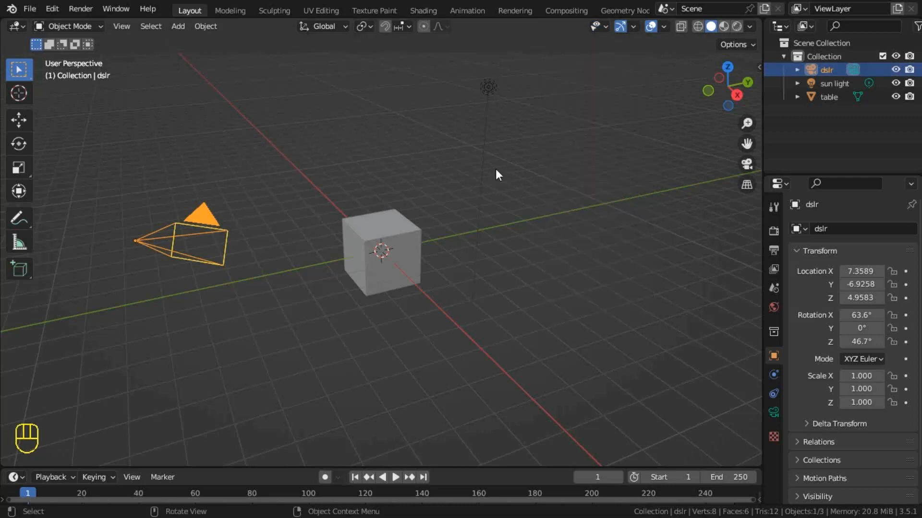
{"action": "left_click", "coordinate": [895, 69]}
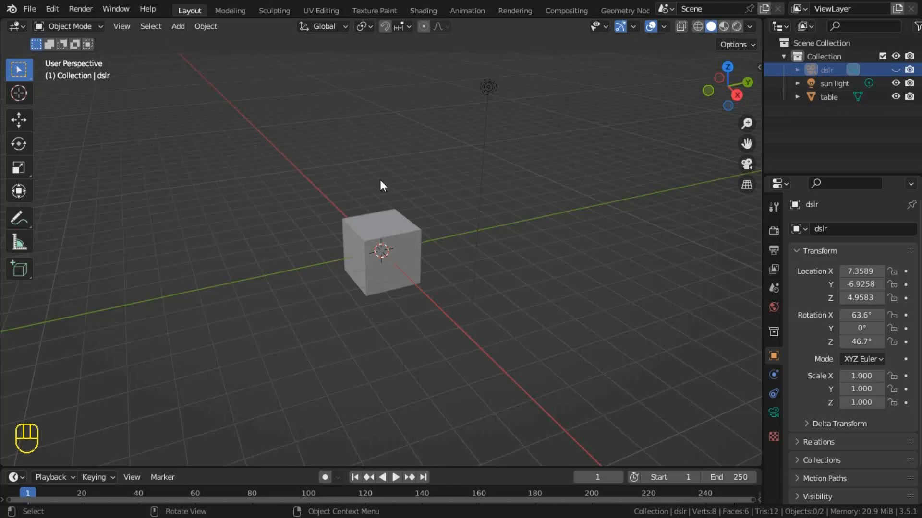
{"action": "left_click", "coordinate": [396, 233]}
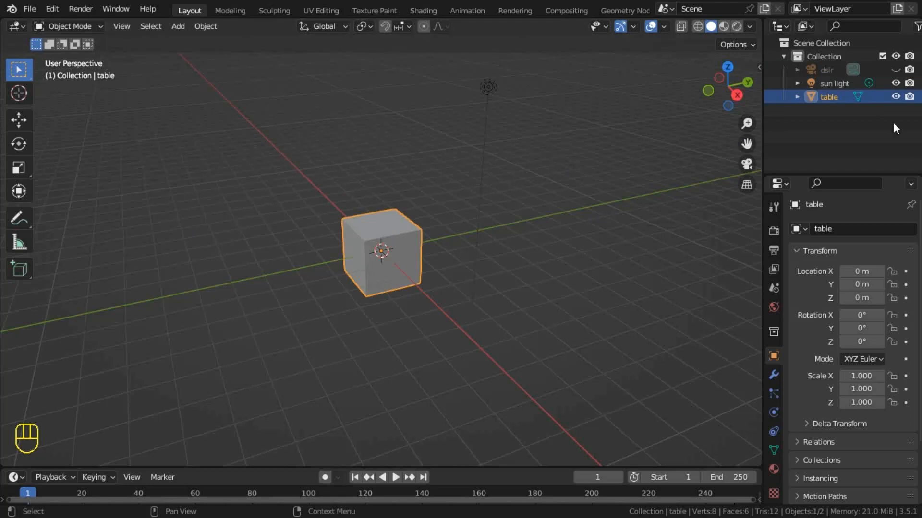
{"action": "left_click", "coordinate": [895, 95]}
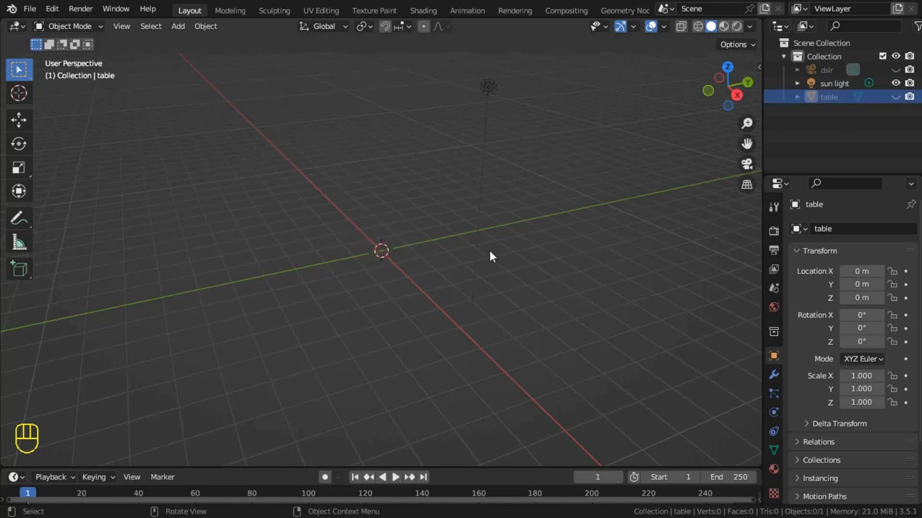
Make the table object and the dslr camera visible in the viewport again.
{"action": "left_click", "coordinate": [899, 94]}
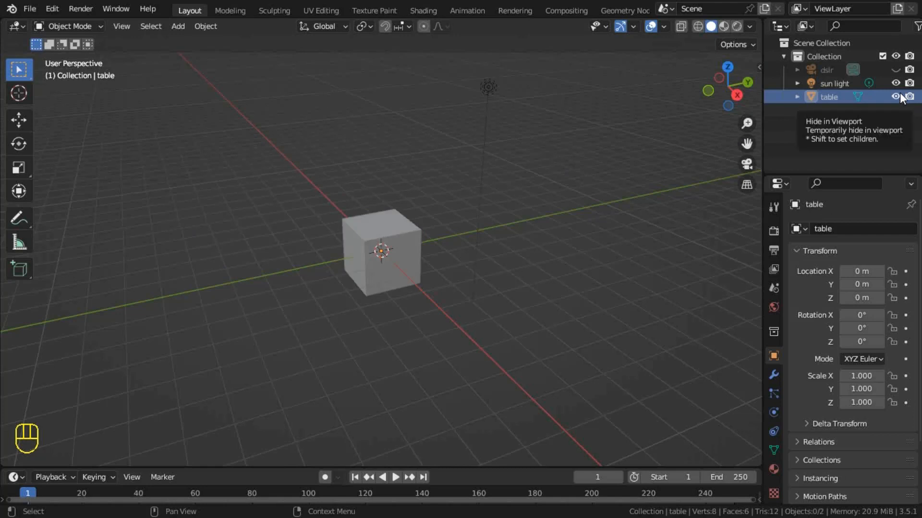
{"action": "left_click", "coordinate": [893, 69]}
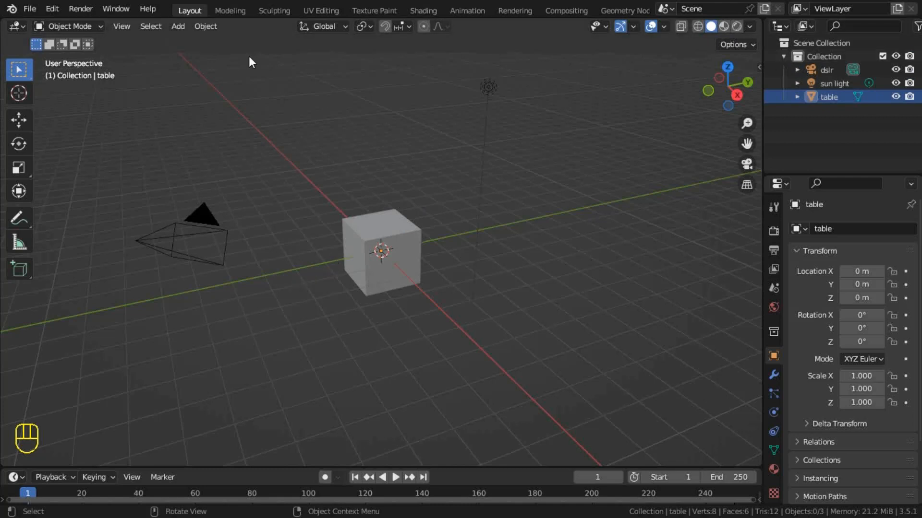
Add a monkey mesh and move it about 5.29 m along the global X axis.
{"action": "left_click", "coordinate": [177, 27]}
{"action": "mouse_move", "coordinate": [201, 45]}
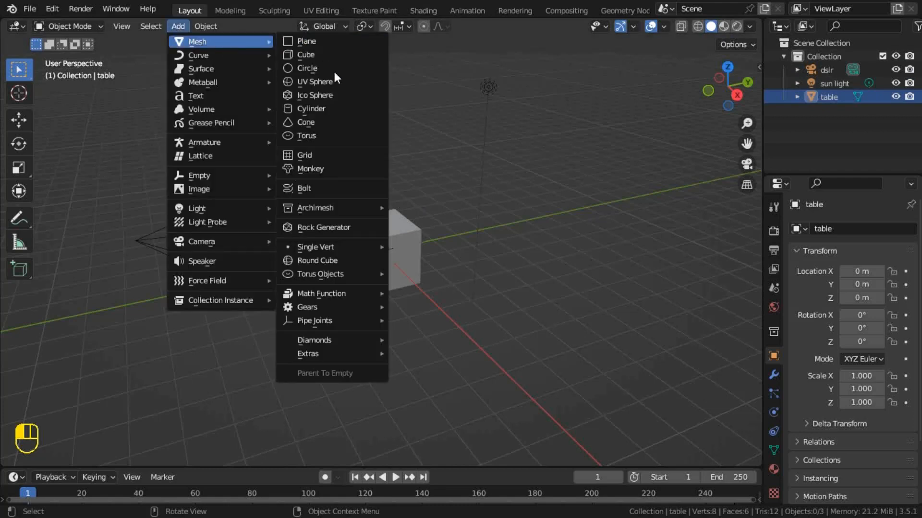
{"action": "left_click", "coordinate": [315, 168]}
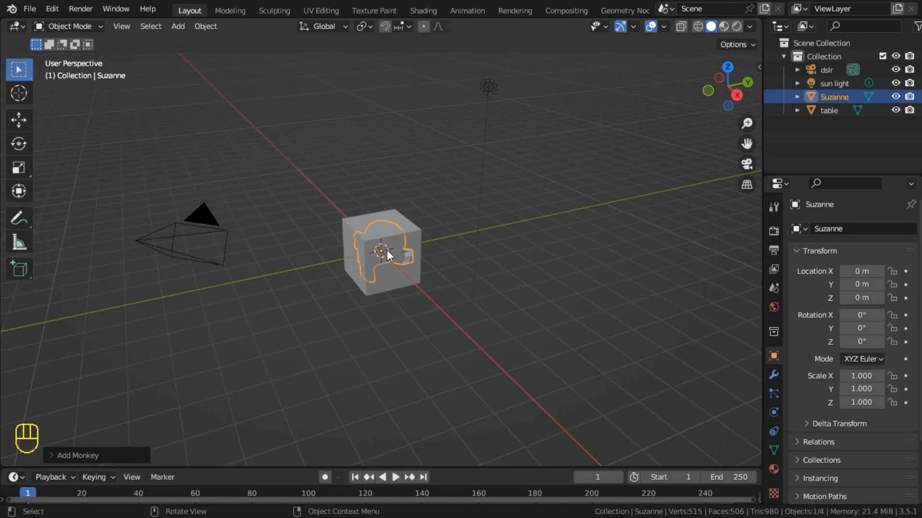
{"action": "key", "text": "g"}
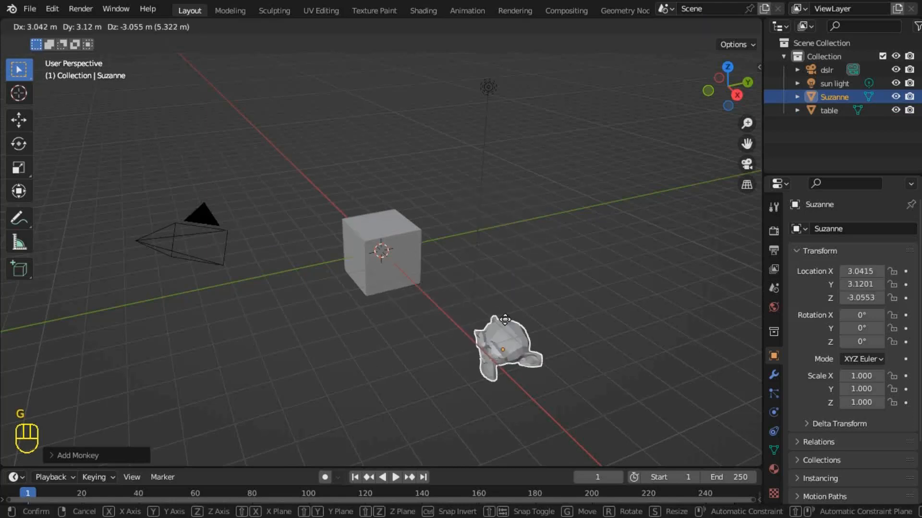
{"action": "key", "text": "x"}
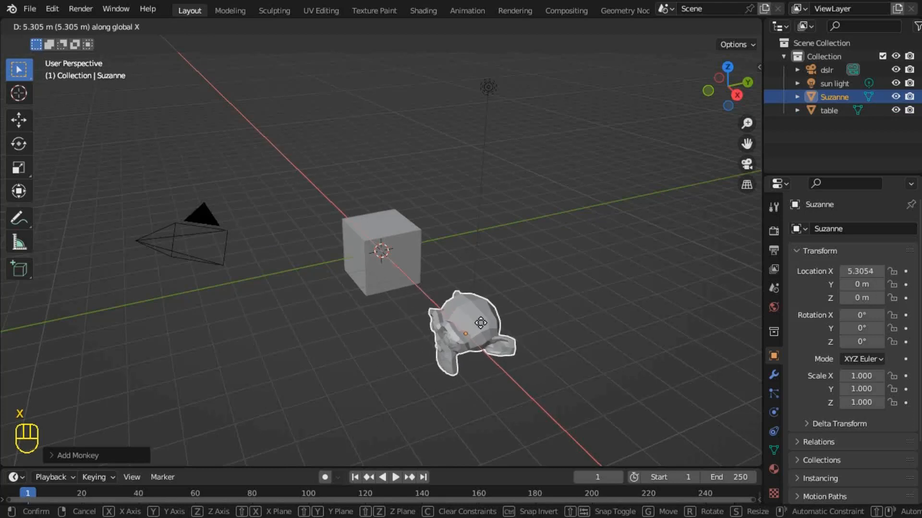
{"action": "left_click", "coordinate": [481, 327]}
Add a cylinder mesh and move it about 5.03 m along the global Y axis.
{"action": "left_click", "coordinate": [207, 27]}
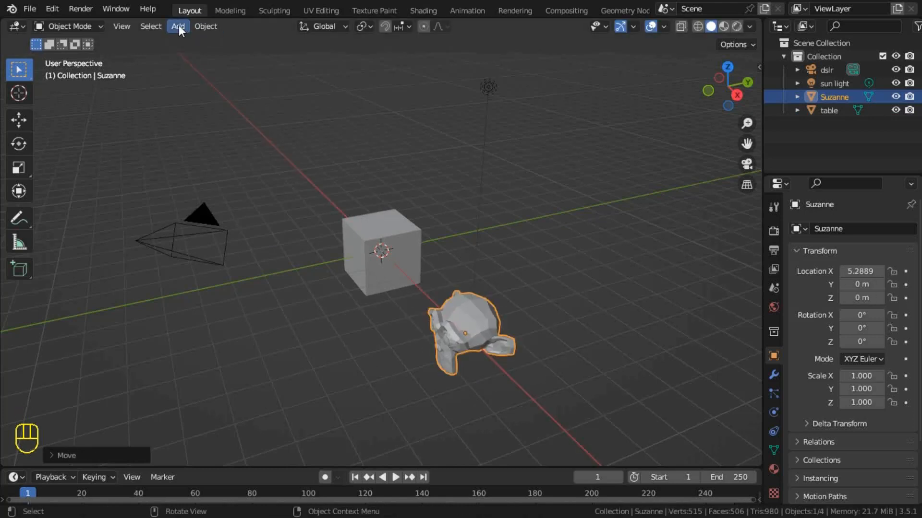
{"action": "mouse_move", "coordinate": [199, 45]}
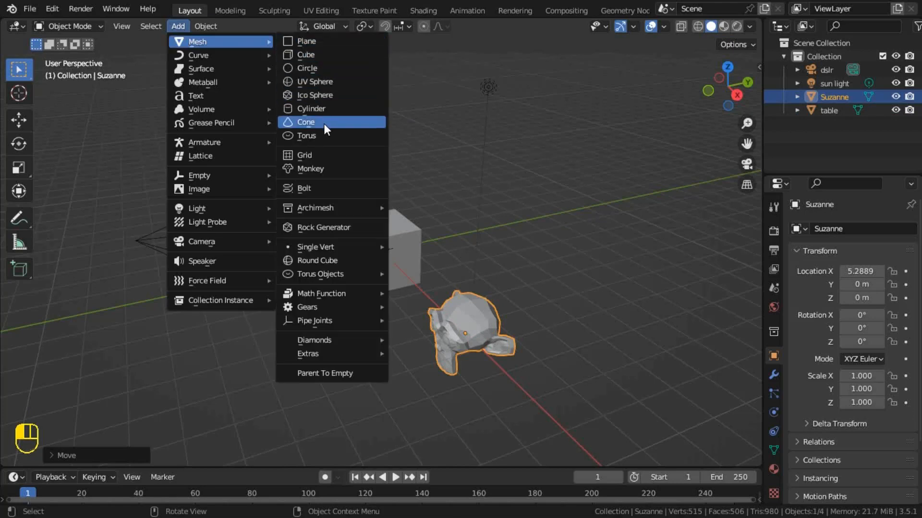
{"action": "left_click", "coordinate": [313, 108]}
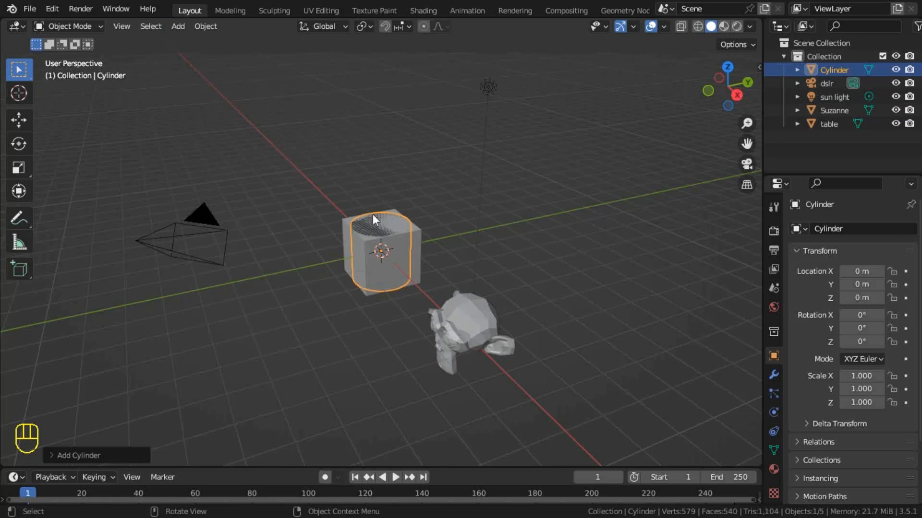
{"action": "key", "text": "g"}
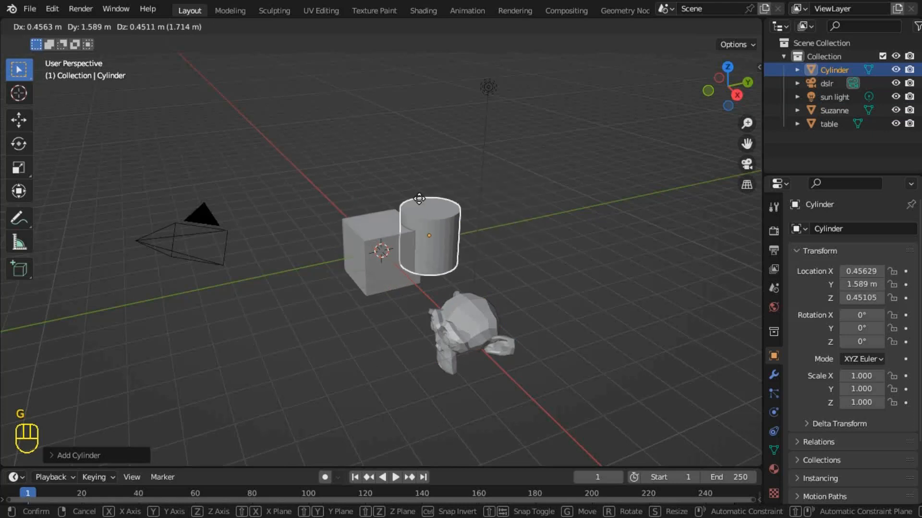
{"action": "key", "text": "y"}
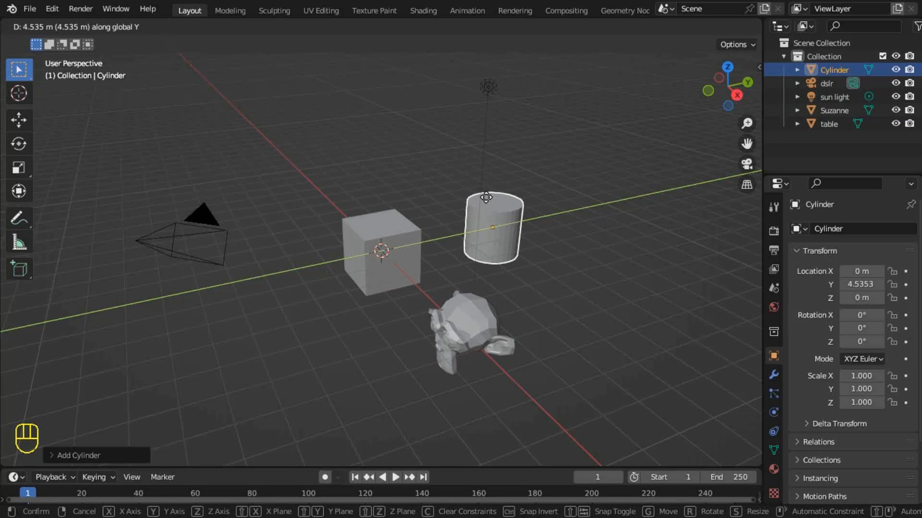
{"action": "left_click", "coordinate": [494, 199]}
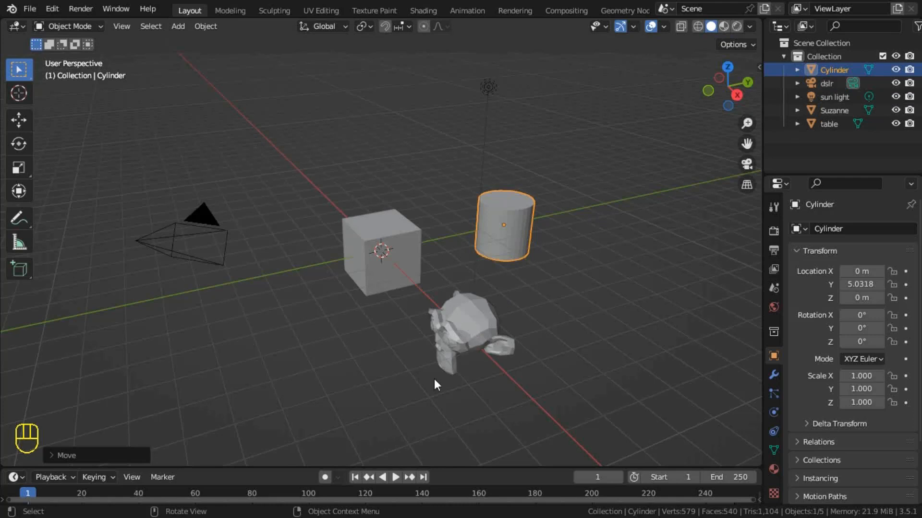
Rename the Suzanne object as "monkey".
{"action": "left_click", "coordinate": [841, 112]}
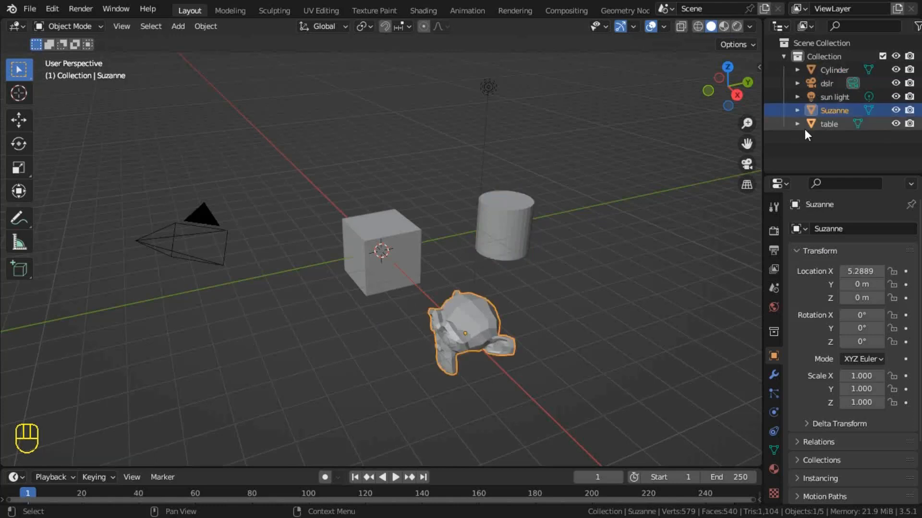
{"action": "key", "text": "F2"}
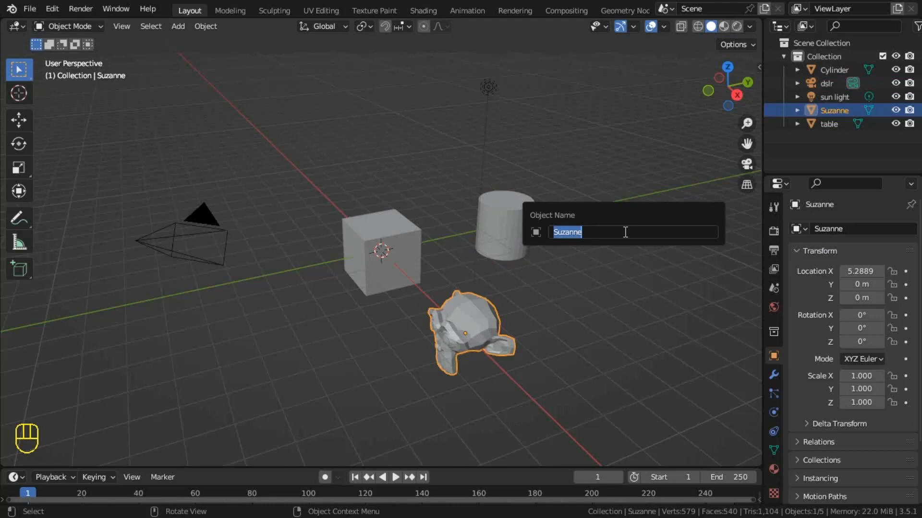
{"action": "key", "text": "BackSpace"}
{"action": "type", "text": "monkey"}
{"action": "key", "text": "Return"}
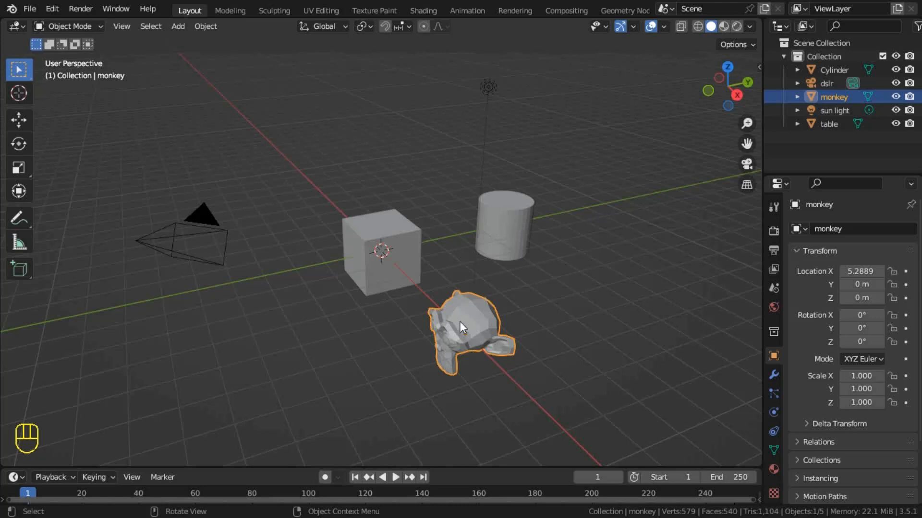
Move the monkey and the cylinder together into a new collection named "house".
{"action": "key", "text": "shift"}
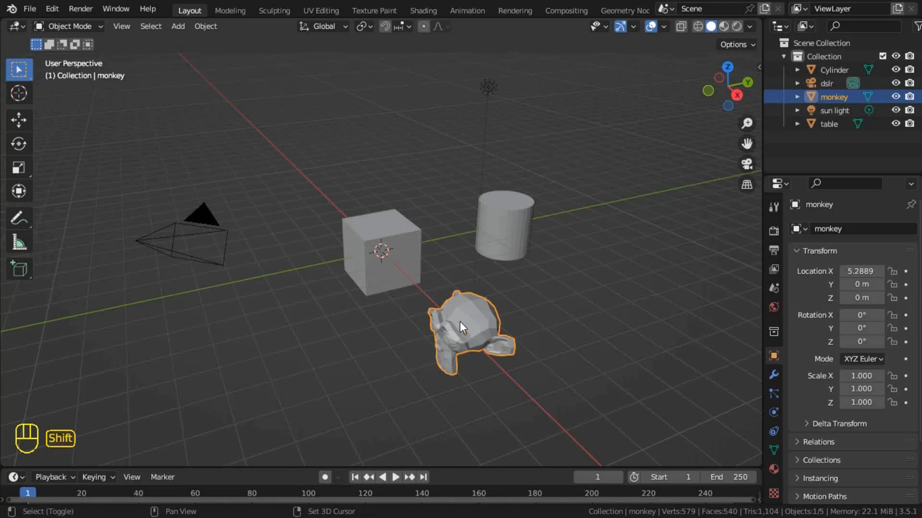
{"action": "left_click", "coordinate": [511, 225], "text": "shift"}
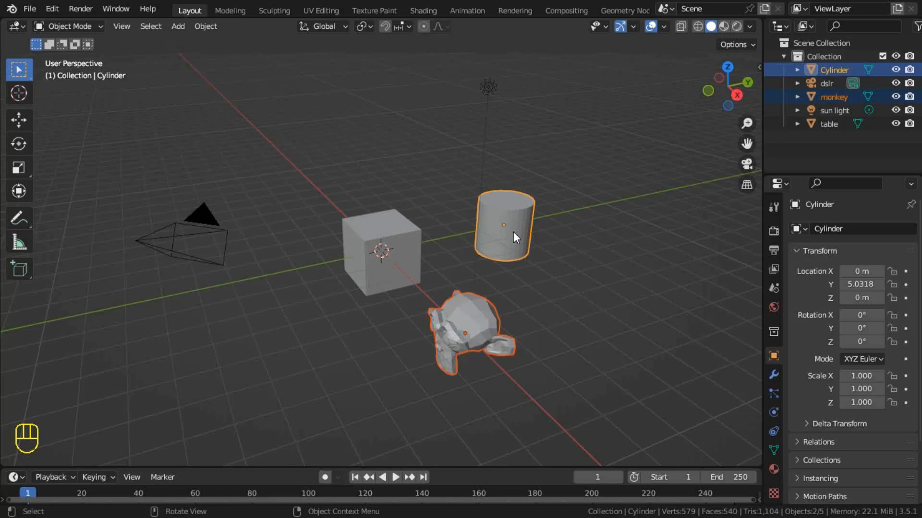
{"action": "key", "text": "m"}
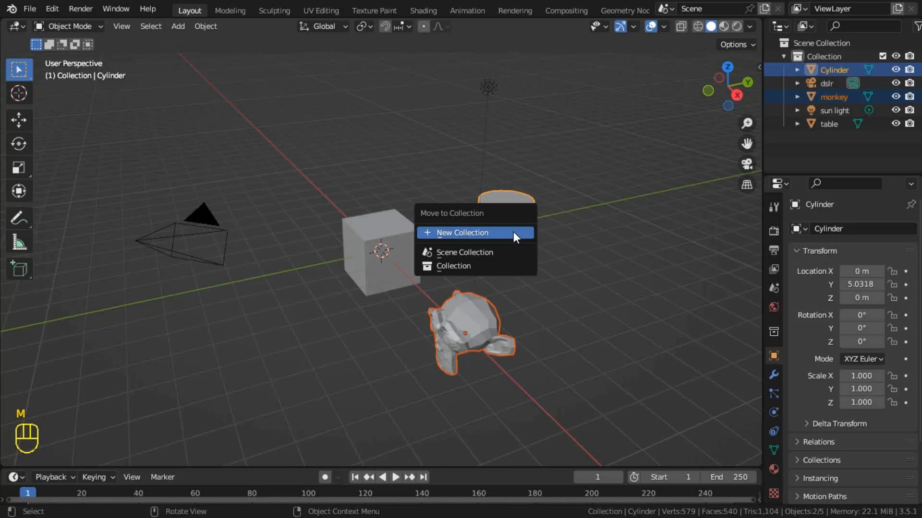
{"action": "left_click", "coordinate": [448, 235]}
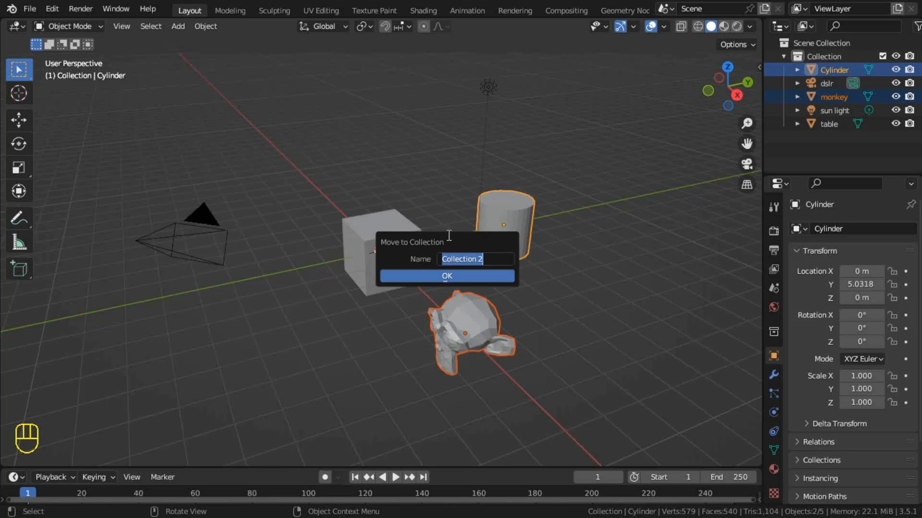
{"action": "type", "text": "h"}
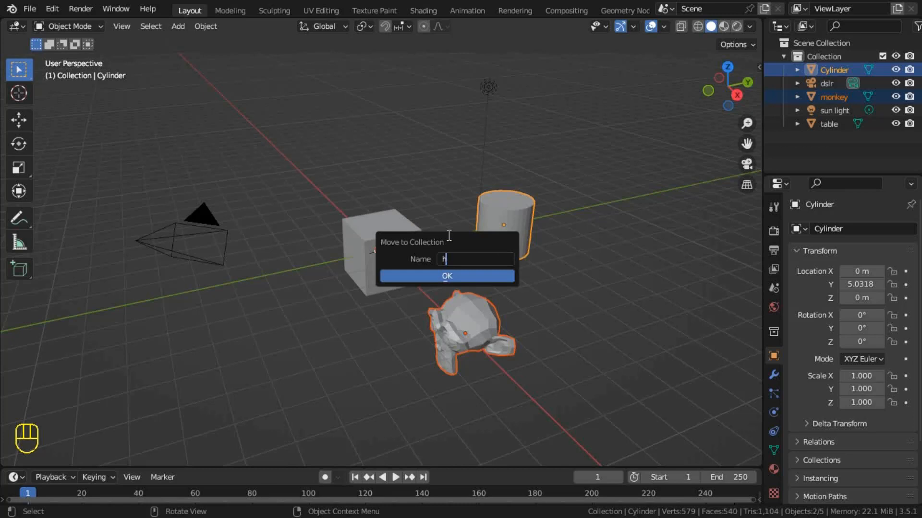
{"action": "type", "text": "ouse"}
{"action": "key", "text": "Return"}
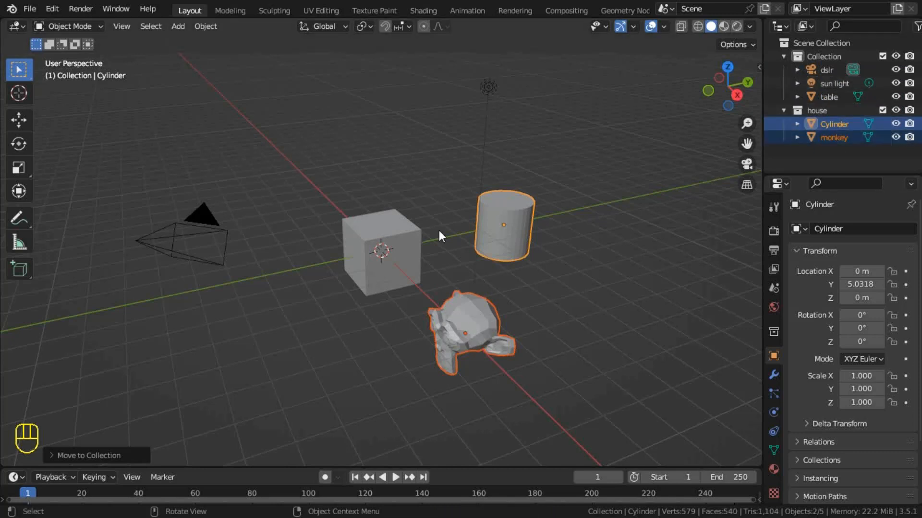
Exclude the house collection and the original Collection from the view layer in turn, including each one again.
{"action": "left_click", "coordinate": [883, 110]}
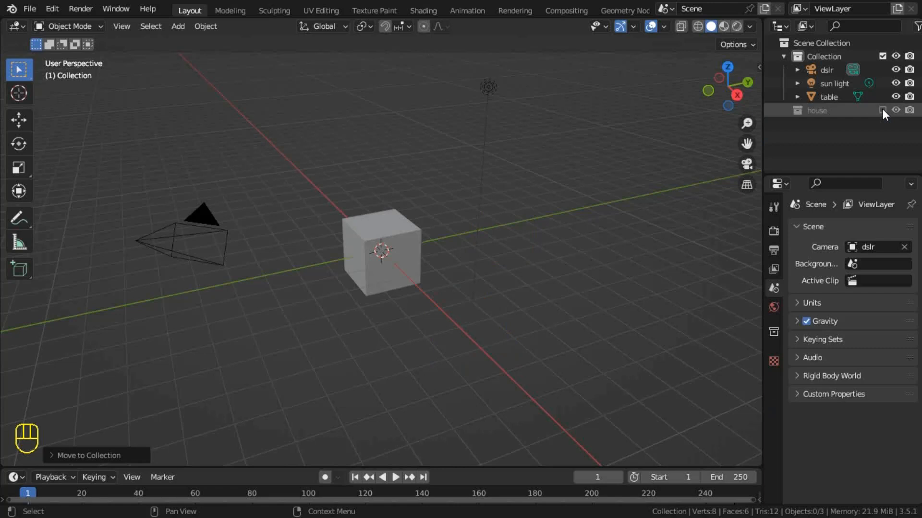
{"action": "left_click", "coordinate": [882, 110]}
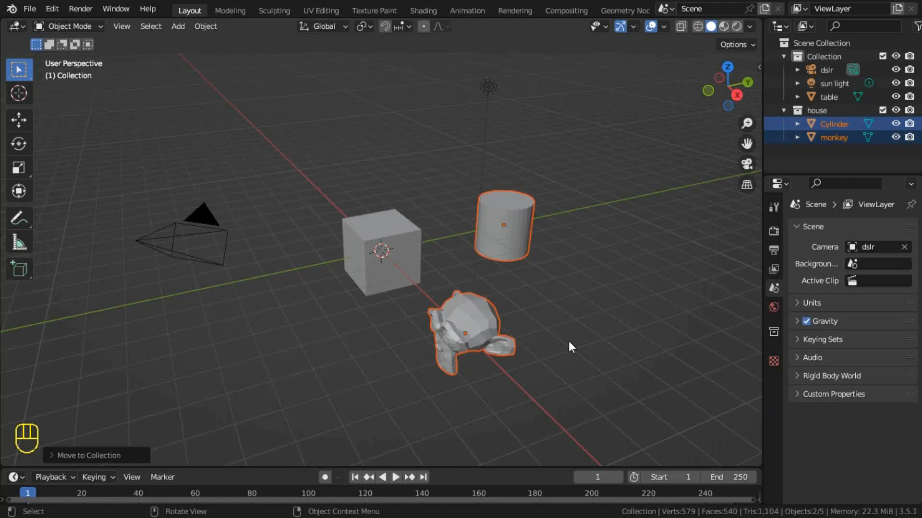
{"action": "left_click", "coordinate": [569, 289]}
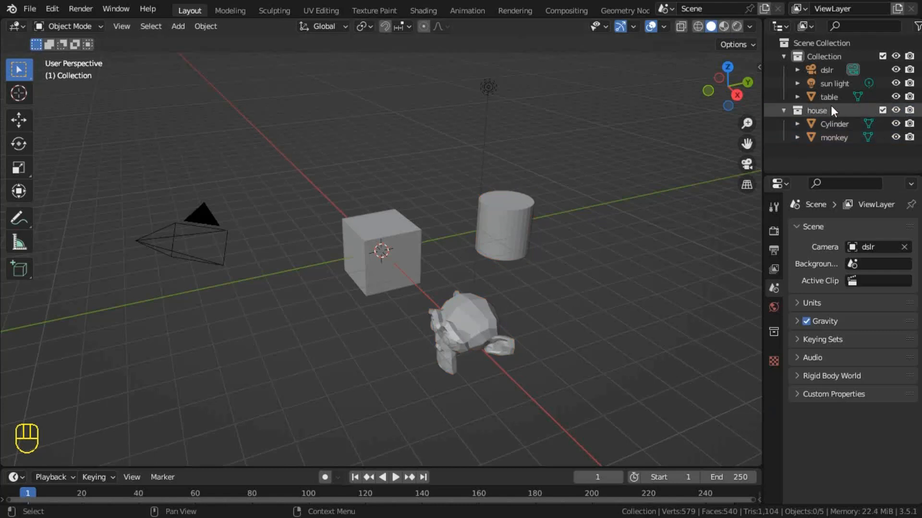
{"action": "left_click", "coordinate": [882, 110]}
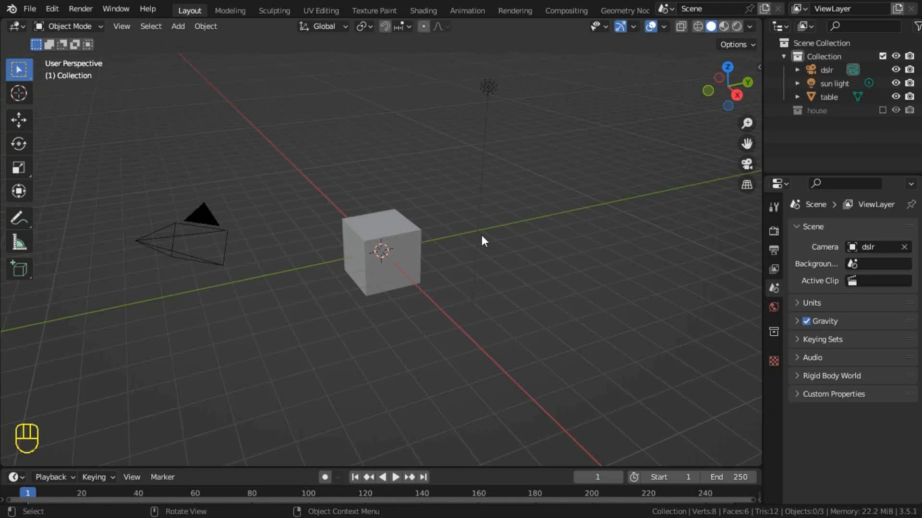
{"action": "left_click", "coordinate": [881, 110]}
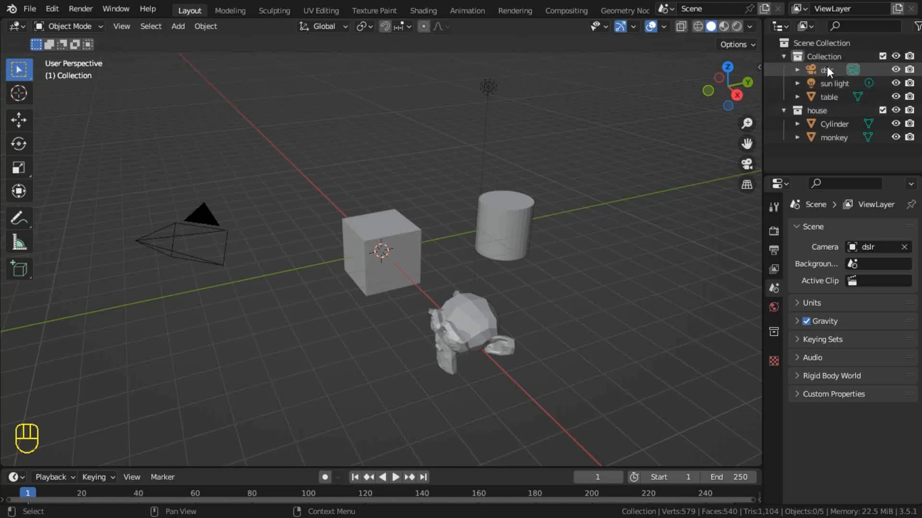
{"action": "left_click", "coordinate": [882, 56]}
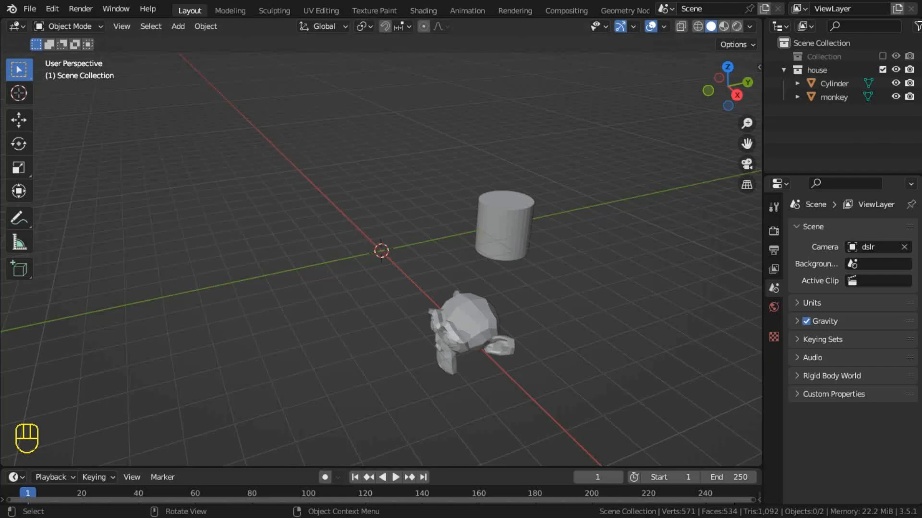
{"action": "left_click", "coordinate": [882, 56]}
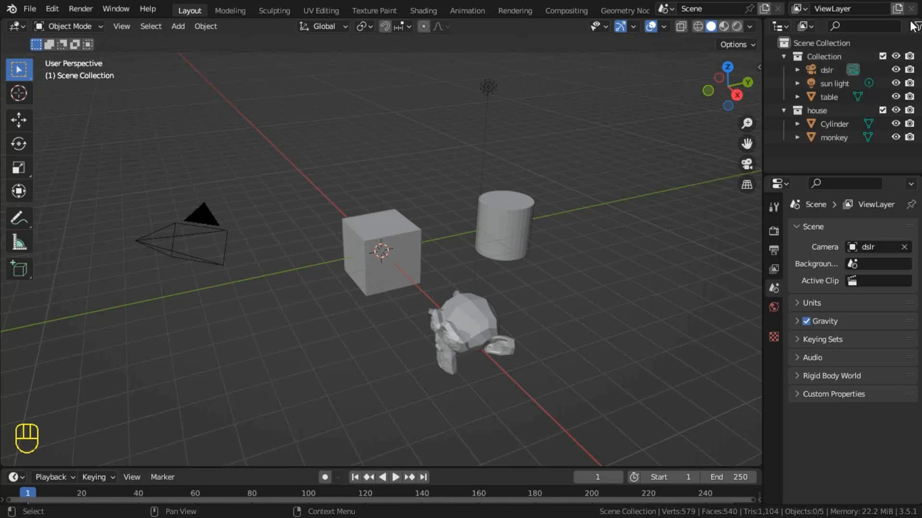
Enable the Selectable restriction toggle for the objects and collections listed in the Outliner.
{"action": "scroll", "coordinate": [912, 26], "scroll_direction": "down", "scroll_amount": 2}
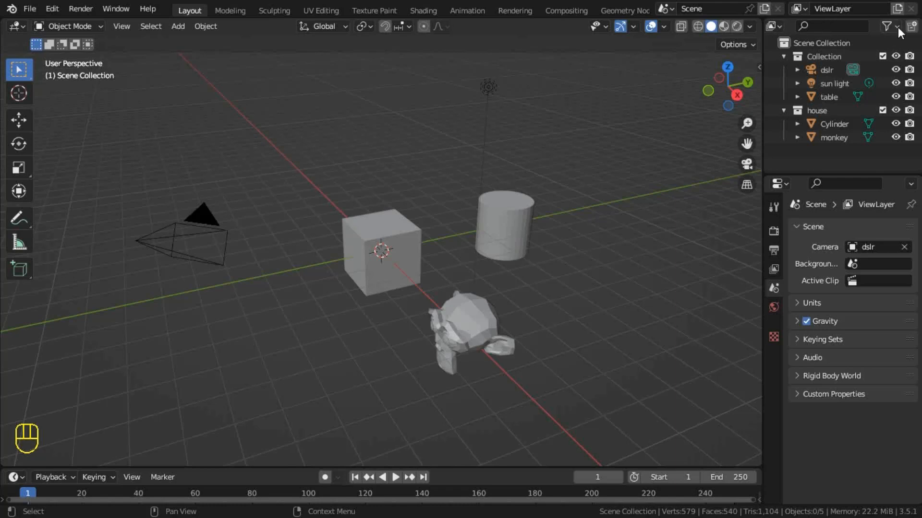
{"action": "left_click", "coordinate": [896, 25]}
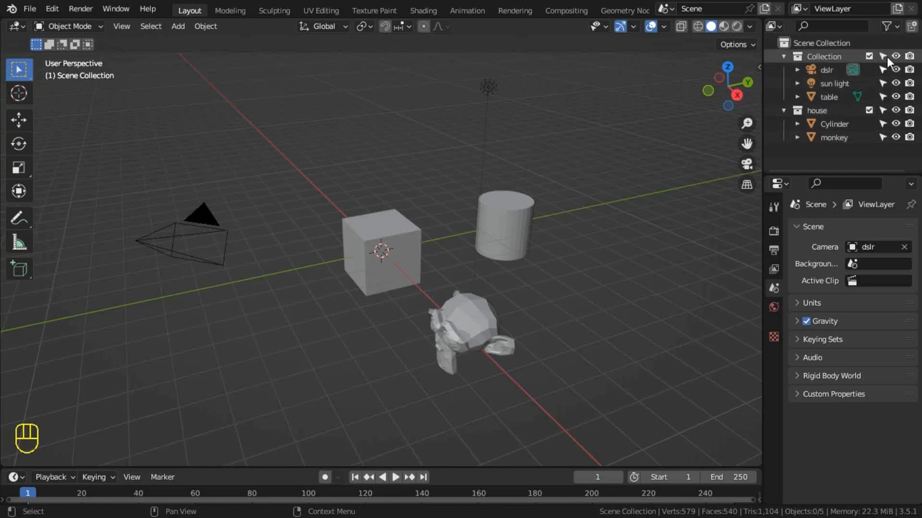
{"action": "left_click", "coordinate": [606, 27]}
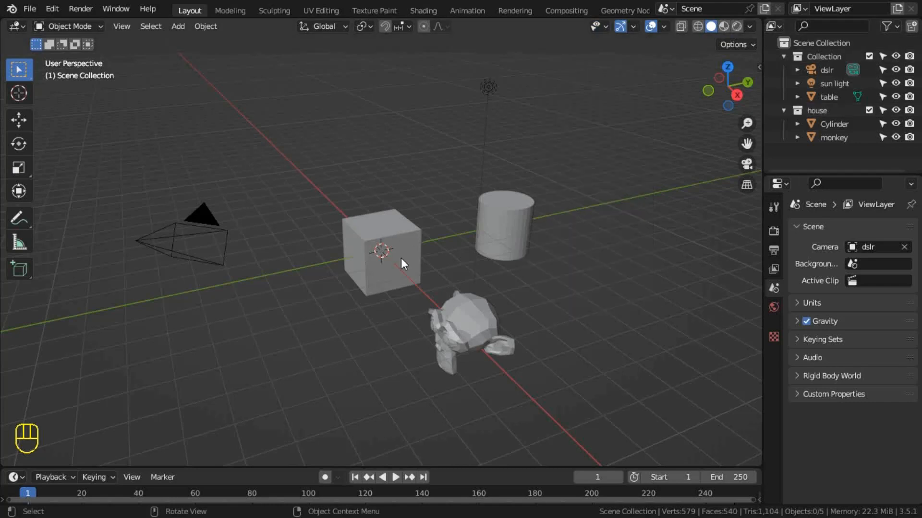
Test viewport selection on the monkey and cylinder, make the monkey unselectable, try selecting it, and make it selectable again.
{"action": "left_click", "coordinate": [479, 329]}
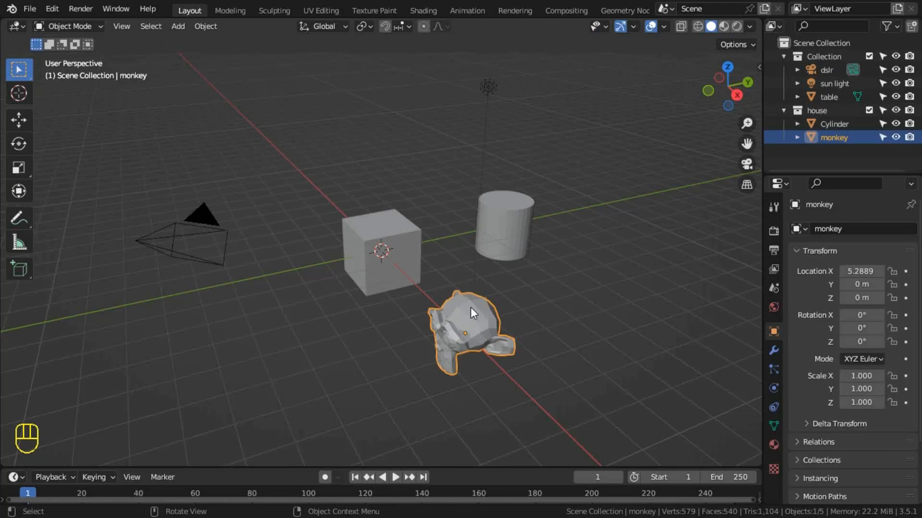
{"action": "left_click", "coordinate": [498, 219]}
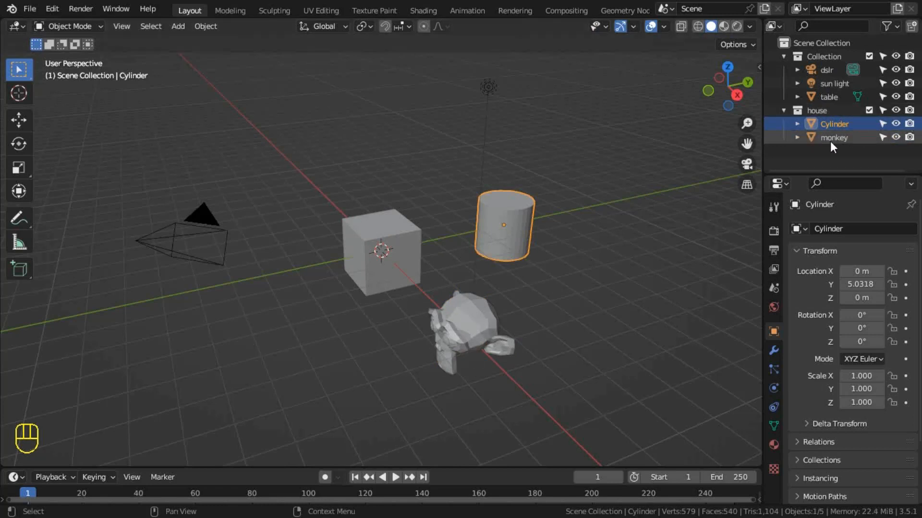
{"action": "left_click", "coordinate": [883, 136]}
{"action": "left_click", "coordinate": [473, 326]}
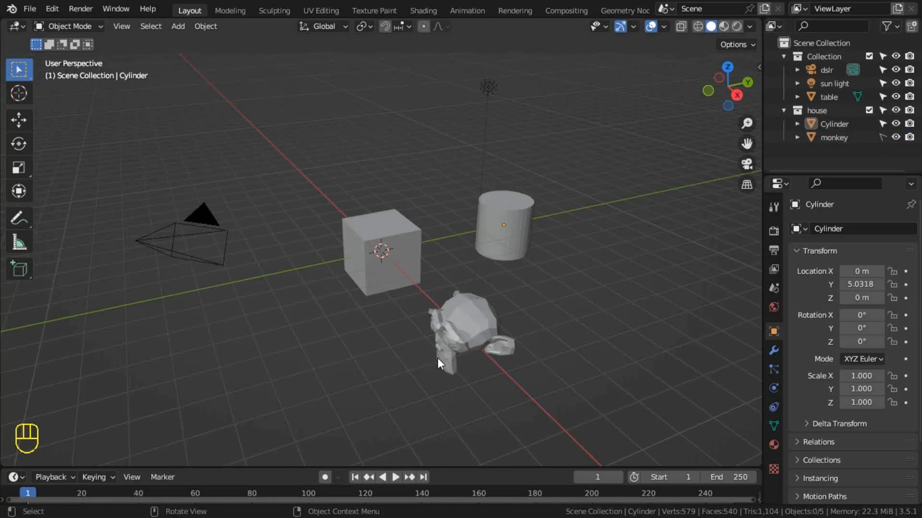
{"action": "left_click", "coordinate": [882, 137]}
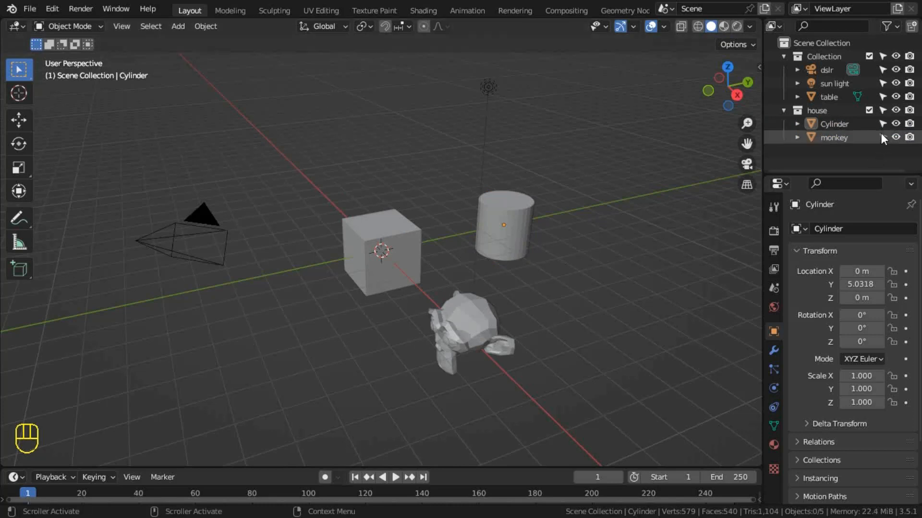
Test viewport selection on the monkey, the dslr camera and the sun light, ending with the camera selected.
{"action": "left_click", "coordinate": [490, 333]}
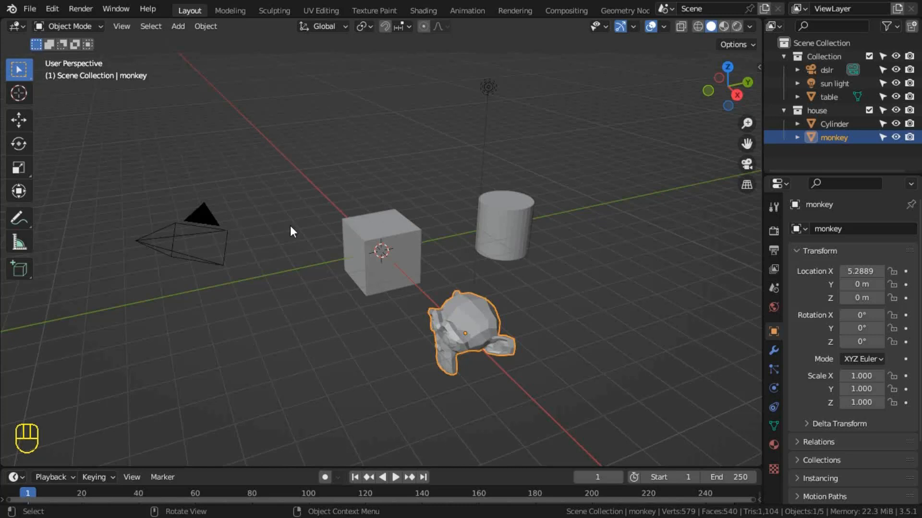
{"action": "left_click", "coordinate": [163, 237]}
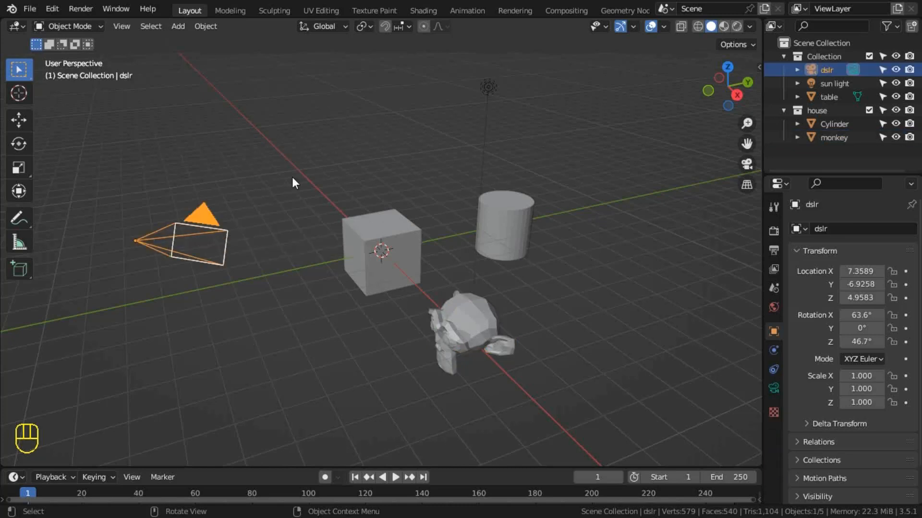
{"action": "left_click", "coordinate": [485, 88]}
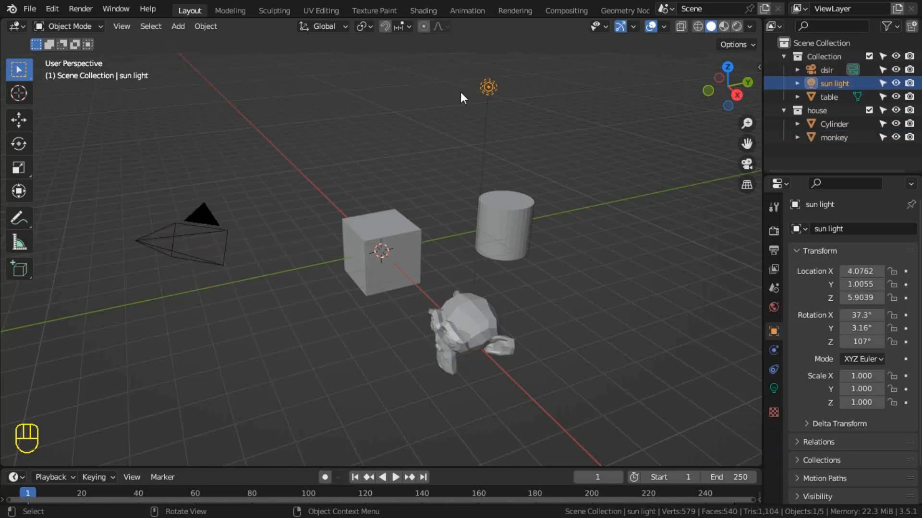
{"action": "left_click", "coordinate": [195, 229]}
{"action": "left_click", "coordinate": [224, 255]}
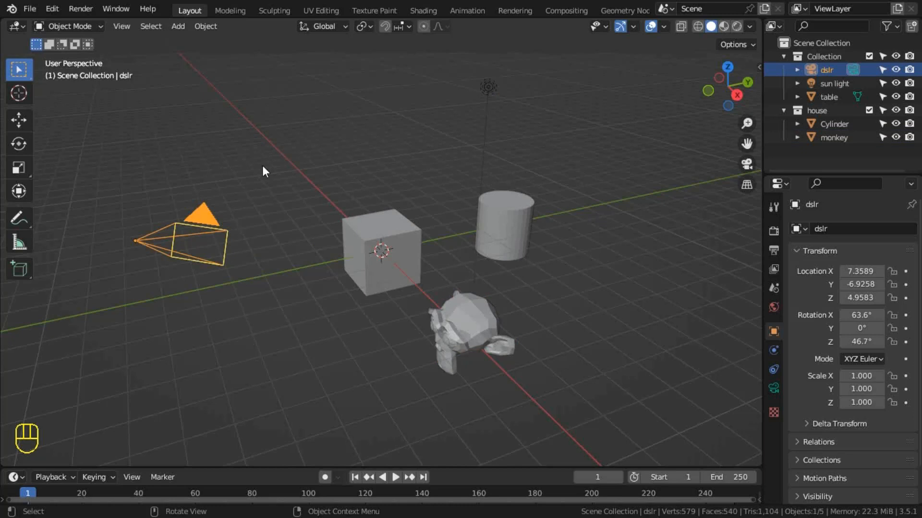
Make dslr and sun light unselectable in the Outliner and test viewport selection on the camera, cube, cylinder and monkey.
{"action": "left_click", "coordinate": [883, 69]}
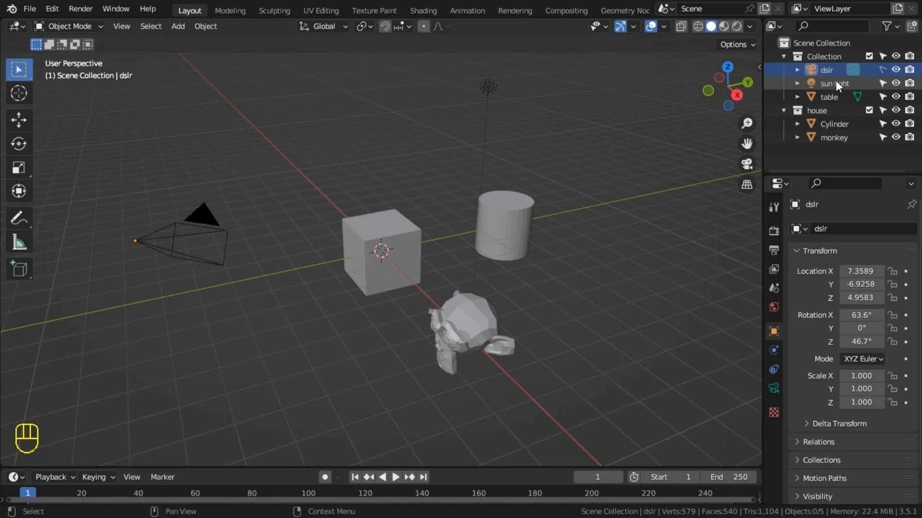
{"action": "left_click", "coordinate": [883, 83]}
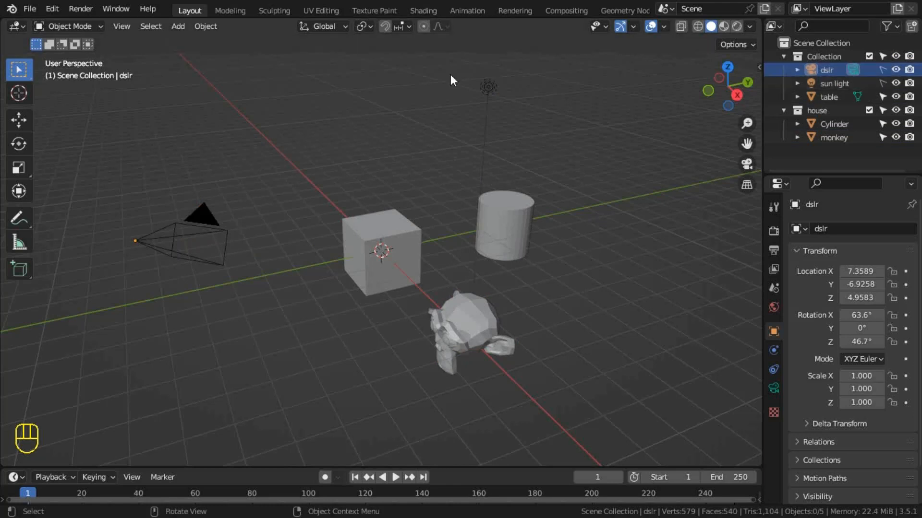
{"action": "left_click", "coordinate": [200, 239]}
{"action": "left_click", "coordinate": [388, 240]}
{"action": "left_click", "coordinate": [514, 219]}
{"action": "left_click", "coordinate": [480, 306]}
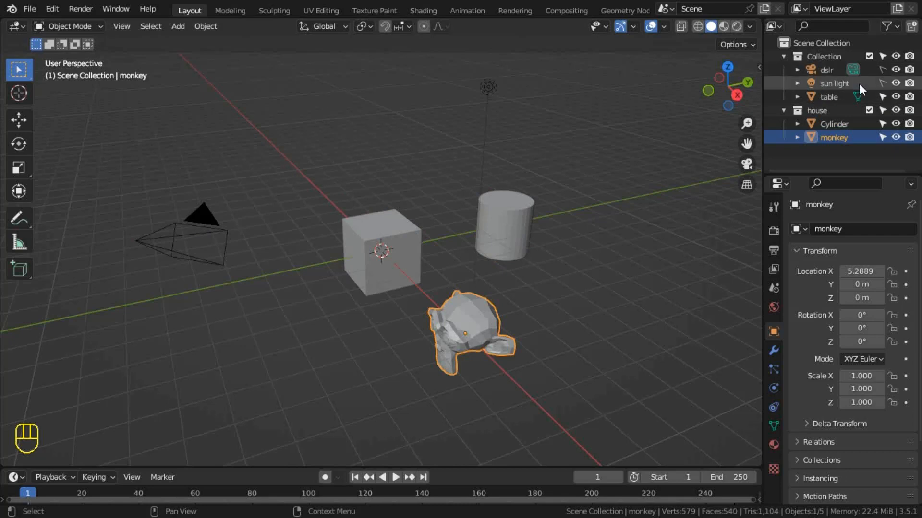
Make sun light and dslr selectable again and select each of them in the viewport.
{"action": "left_click", "coordinate": [882, 83]}
{"action": "left_click", "coordinate": [883, 69]}
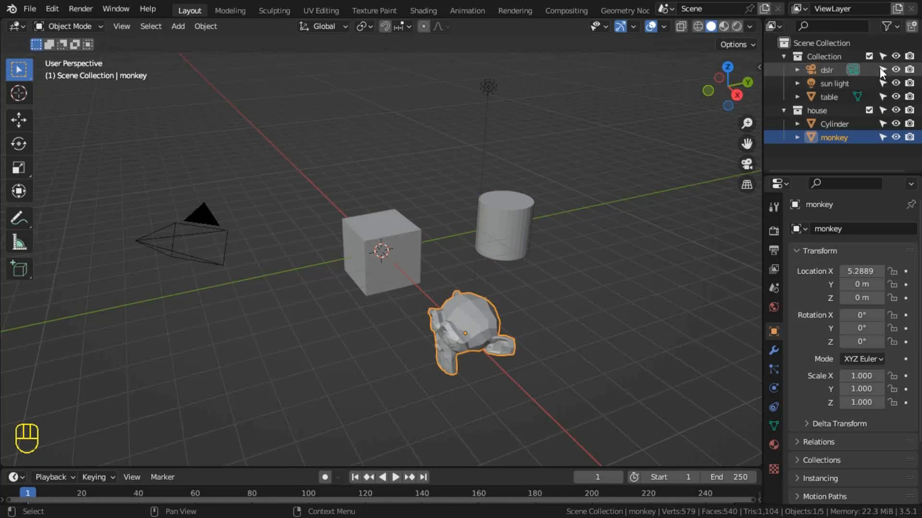
{"action": "left_click", "coordinate": [202, 222]}
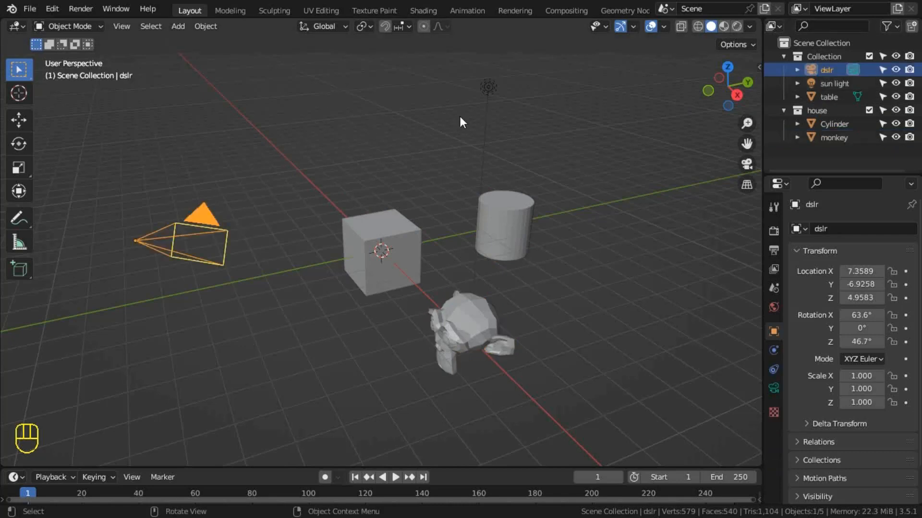
{"action": "left_click", "coordinate": [487, 89]}
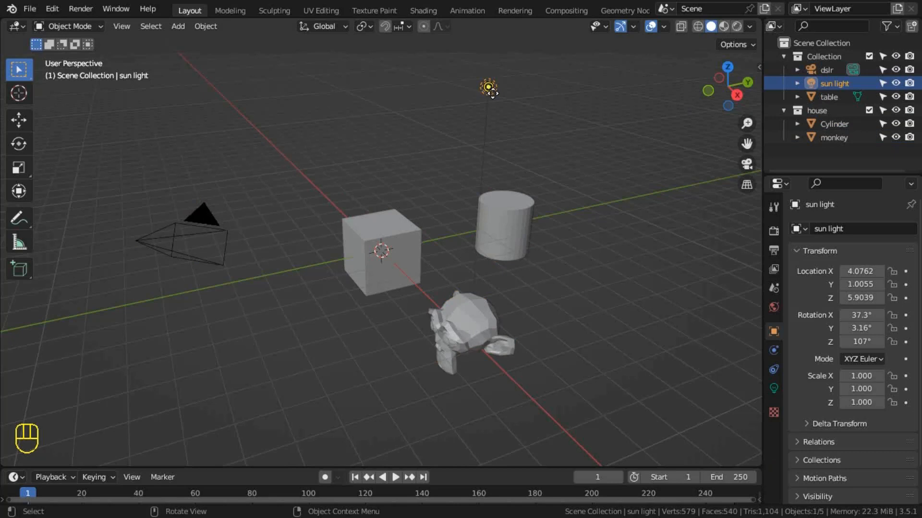
Create a new collection in the scene and rename it "school".
{"action": "left_click", "coordinate": [912, 28]}
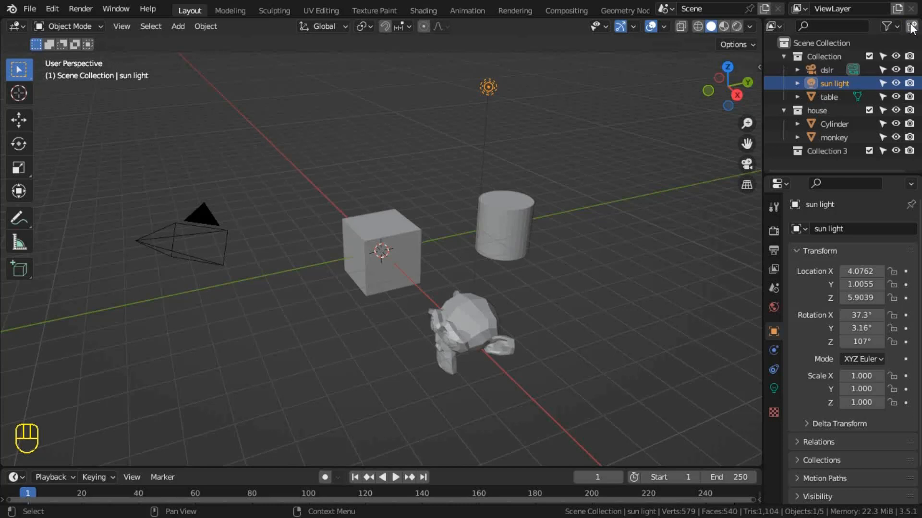
{"action": "left_click", "coordinate": [835, 150]}
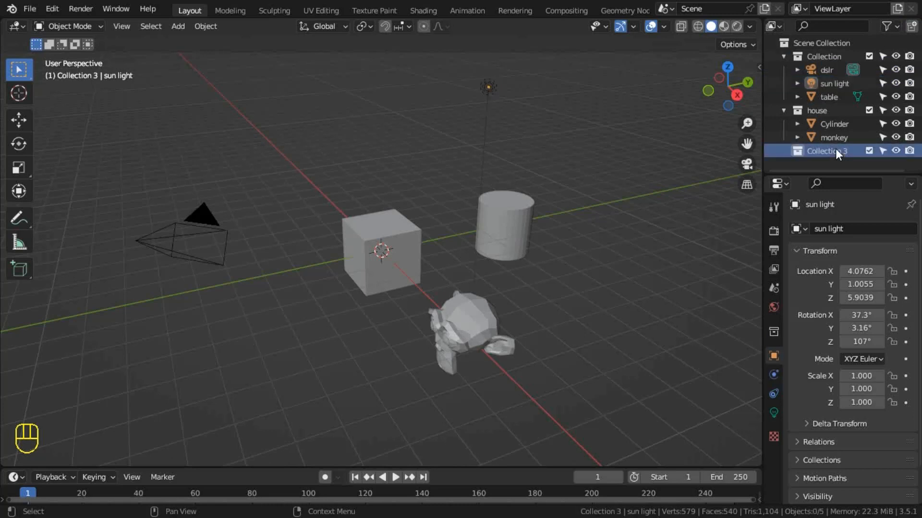
{"action": "key", "text": "F2"}
{"action": "type", "text": "school"}
{"action": "key", "text": "Return"}
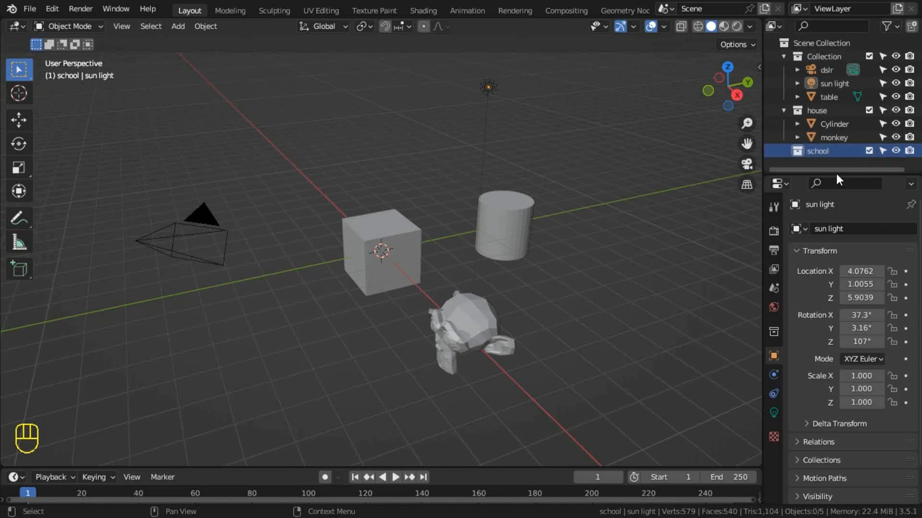
Enlarge the Outliner area and add a torus mesh to the school collection.
{"action": "left_click_drag", "start_coordinate": [839, 175], "coordinate": [915, 320]}
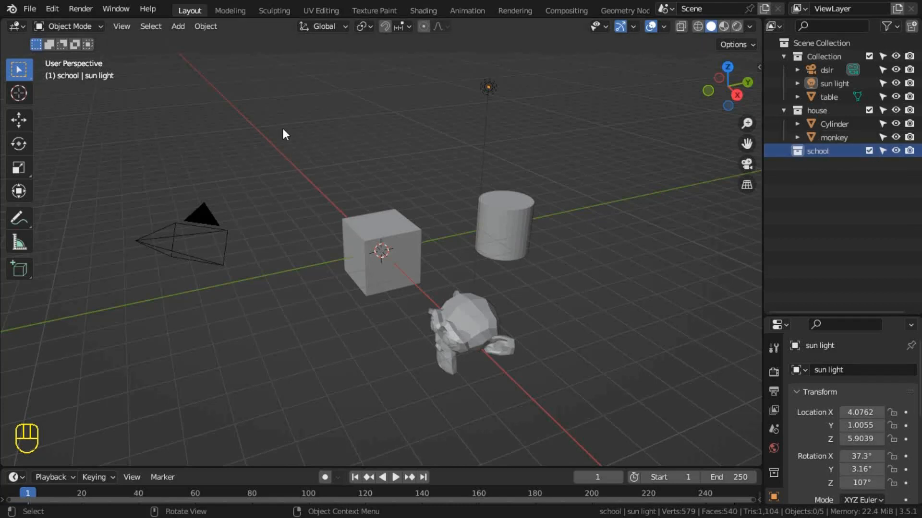
{"action": "left_click", "coordinate": [180, 26]}
{"action": "mouse_move", "coordinate": [194, 44]}
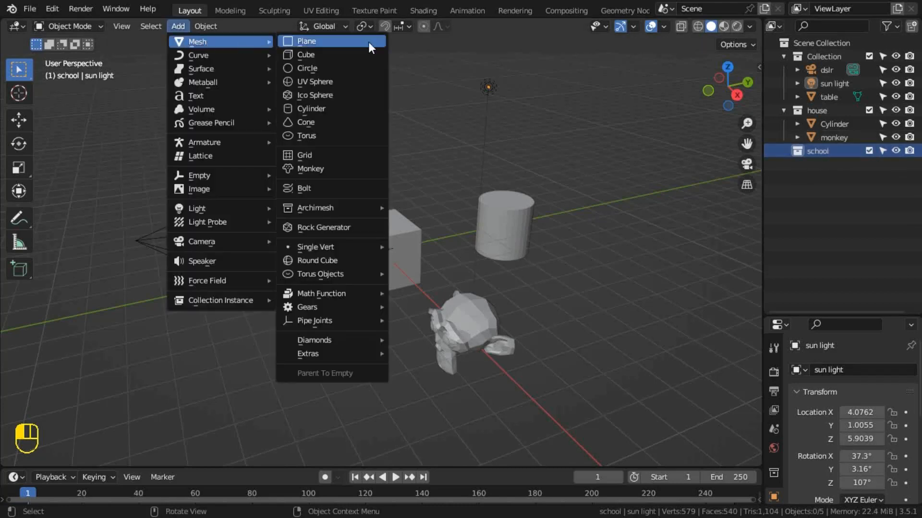
{"action": "mouse_move", "coordinate": [318, 209]}
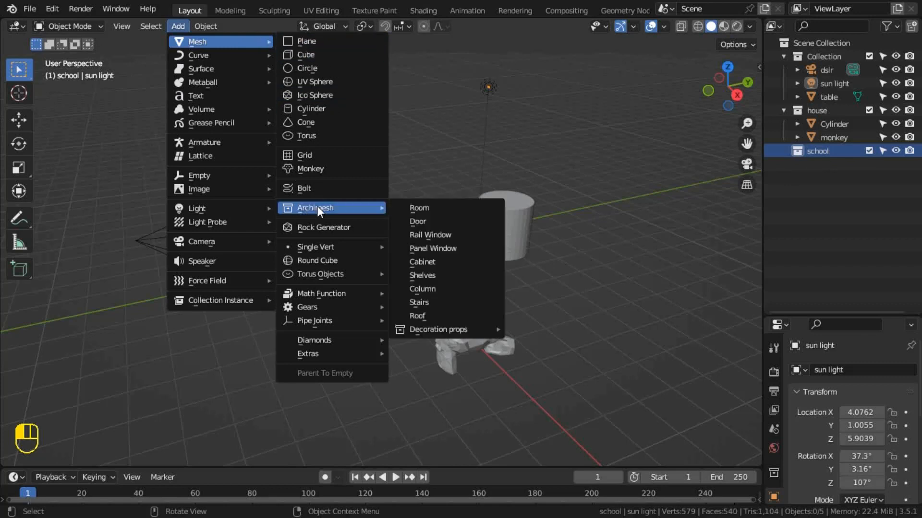
{"action": "left_click", "coordinate": [312, 135]}
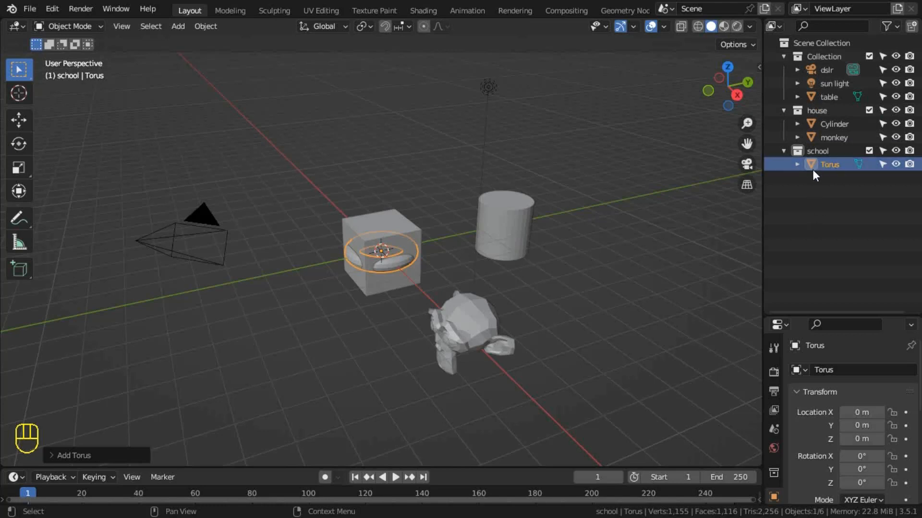
Add a camera to the school collection and move it away from the cube to about X -2.32, Y -7.19, Z -1.57 m.
{"action": "left_click", "coordinate": [176, 26]}
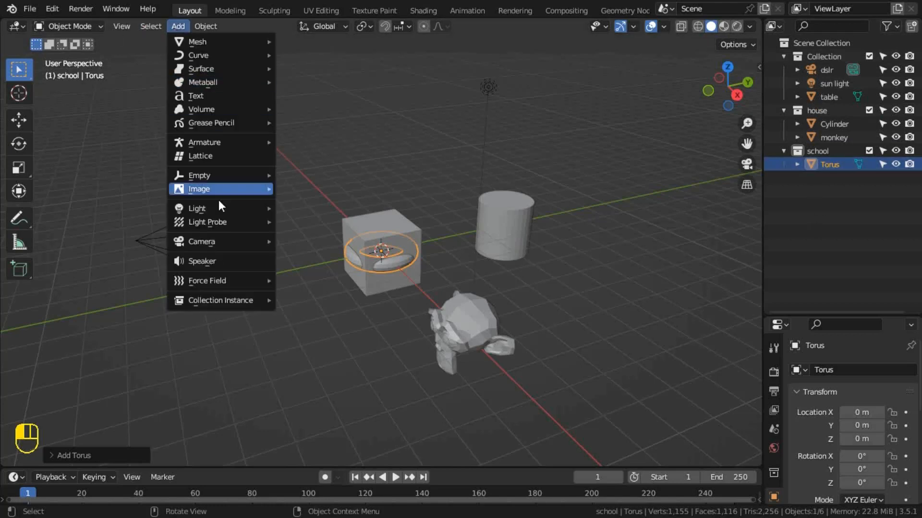
{"action": "mouse_move", "coordinate": [213, 241]}
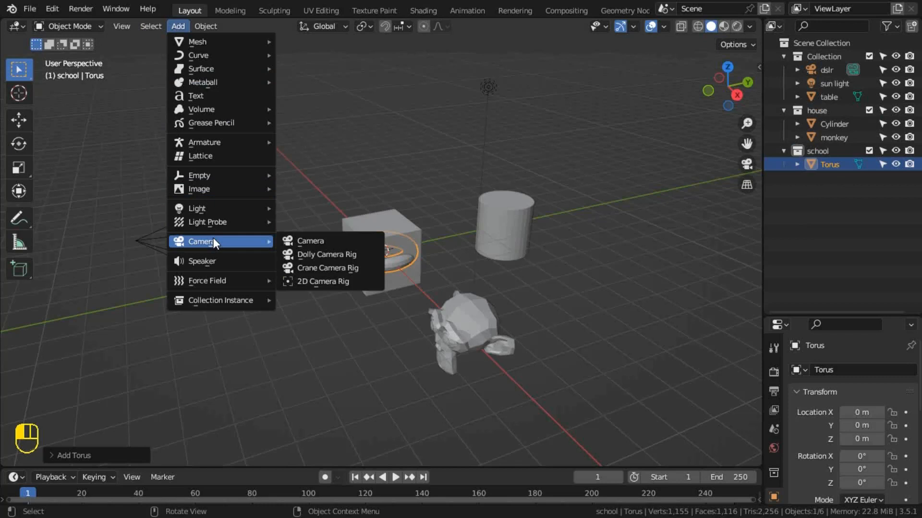
{"action": "left_click", "coordinate": [313, 243]}
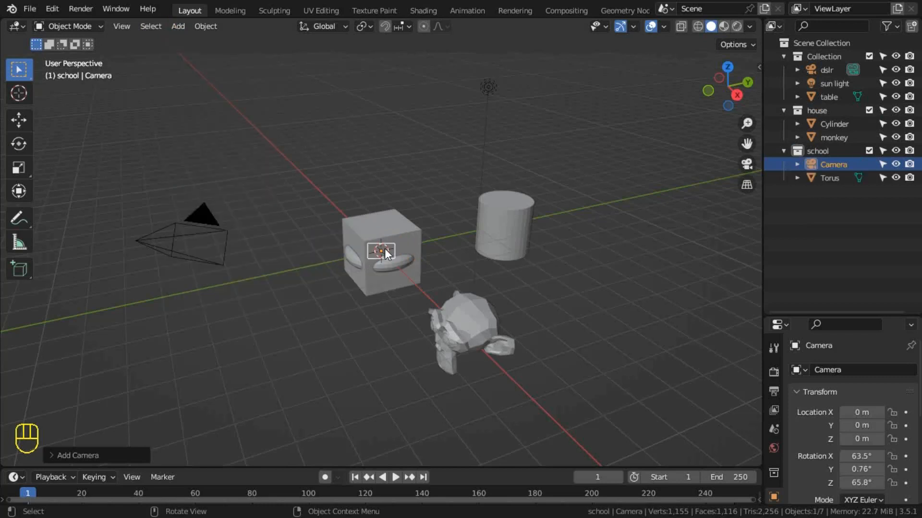
{"action": "key", "text": "g"}
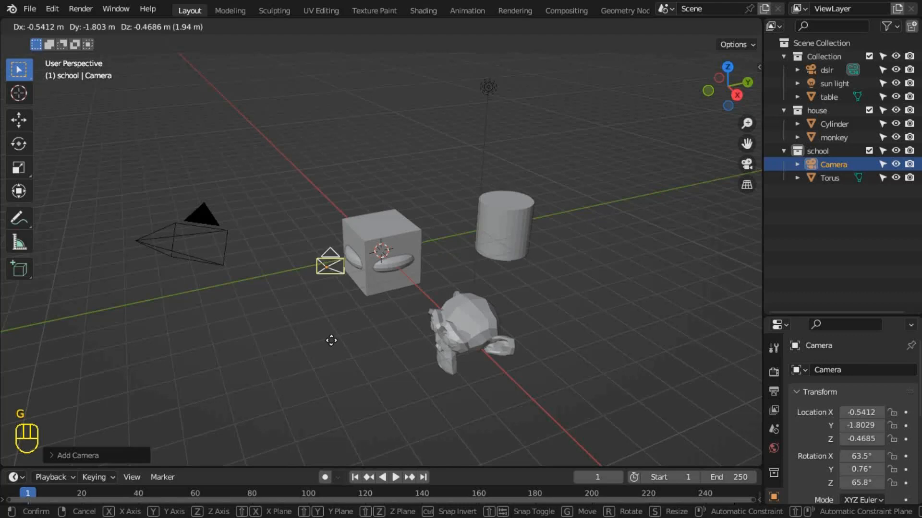
{"action": "left_click", "coordinate": [203, 372]}
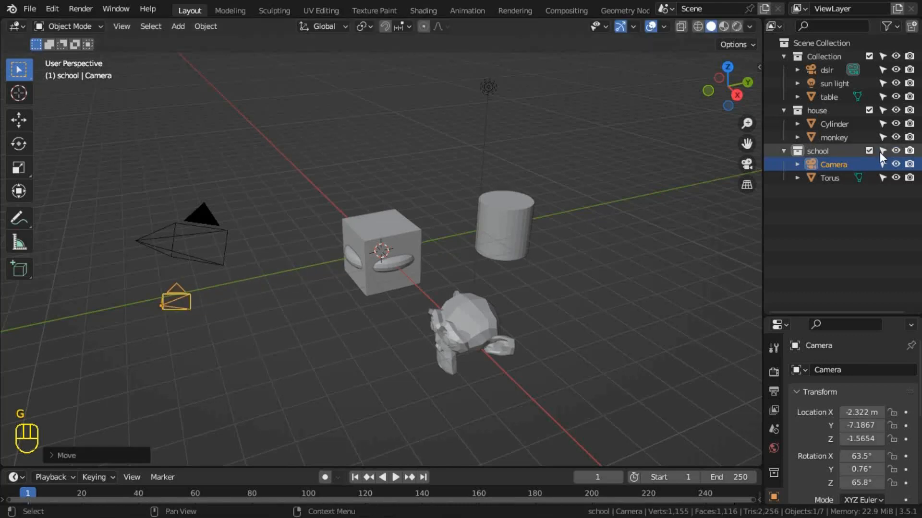